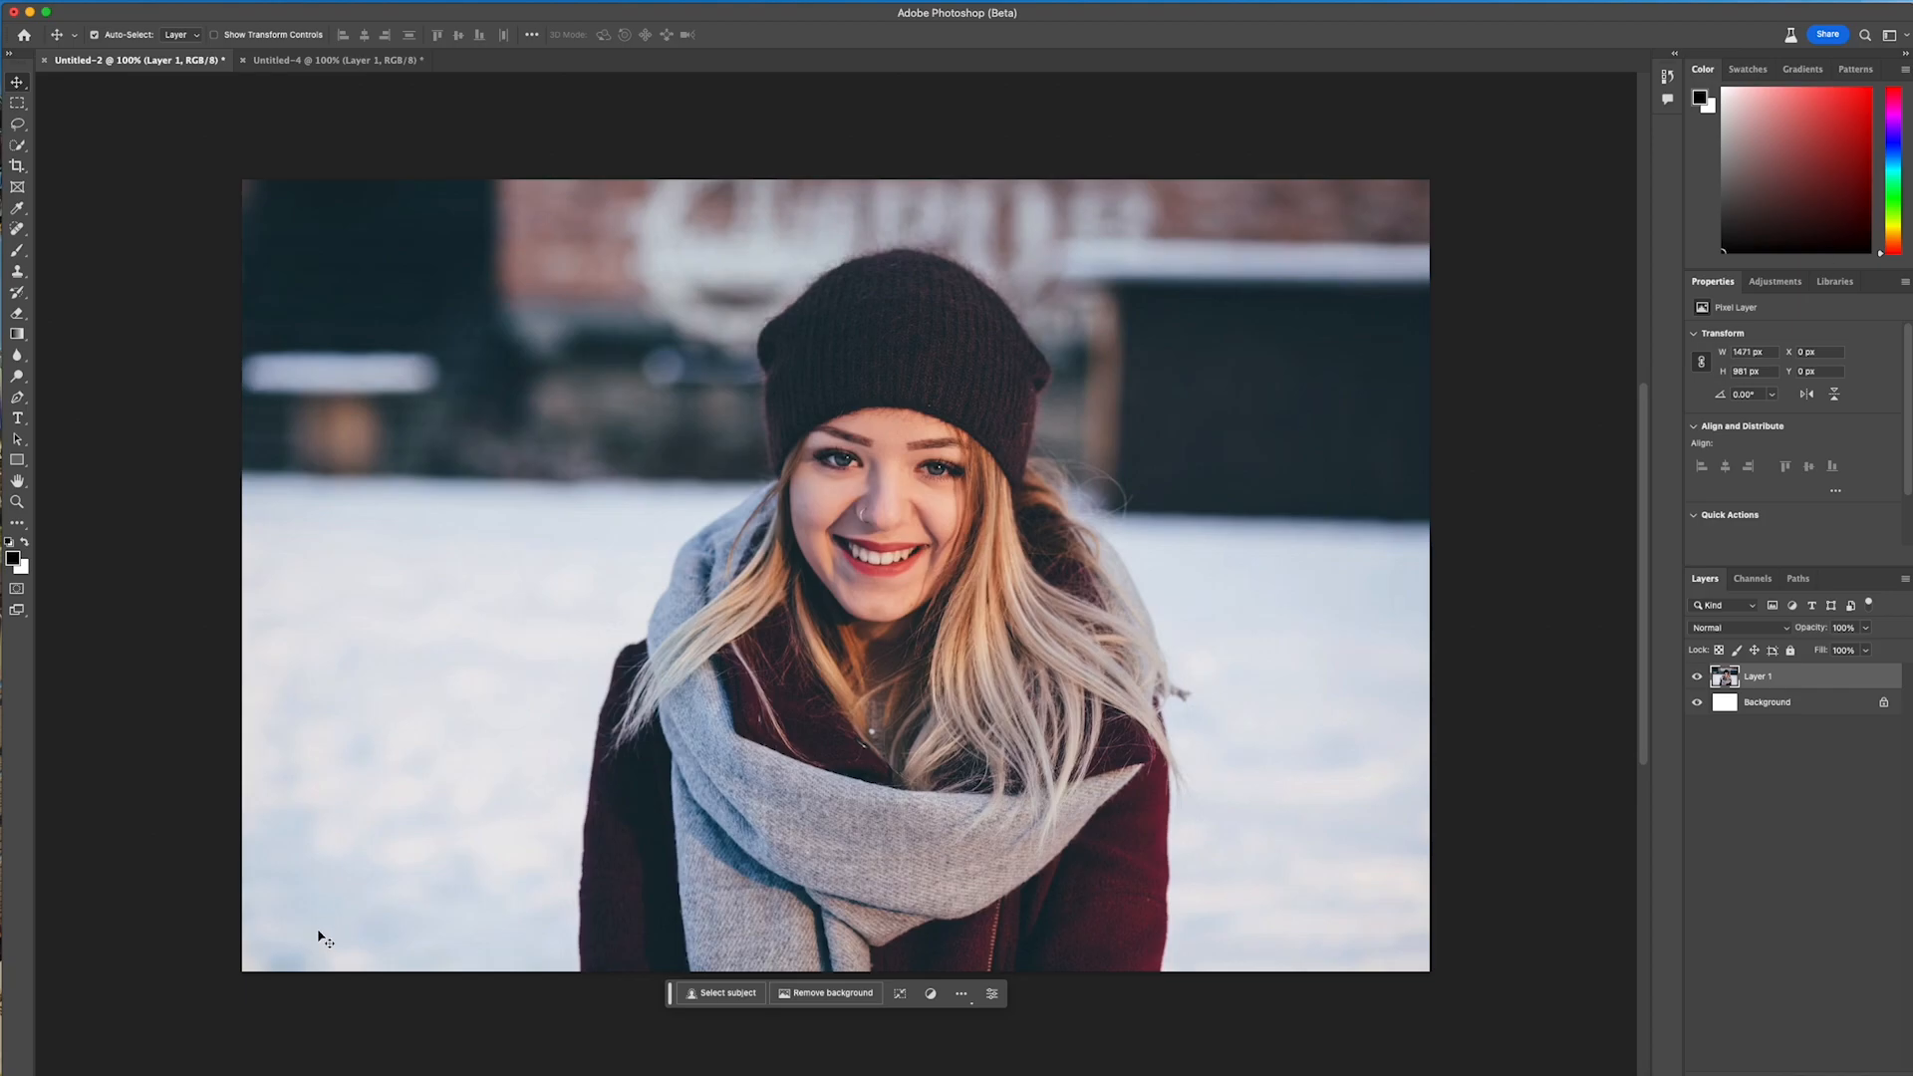
- Select the woman as the subject and replace her using Generative Fill with the prompt "alien"
click(722, 991)
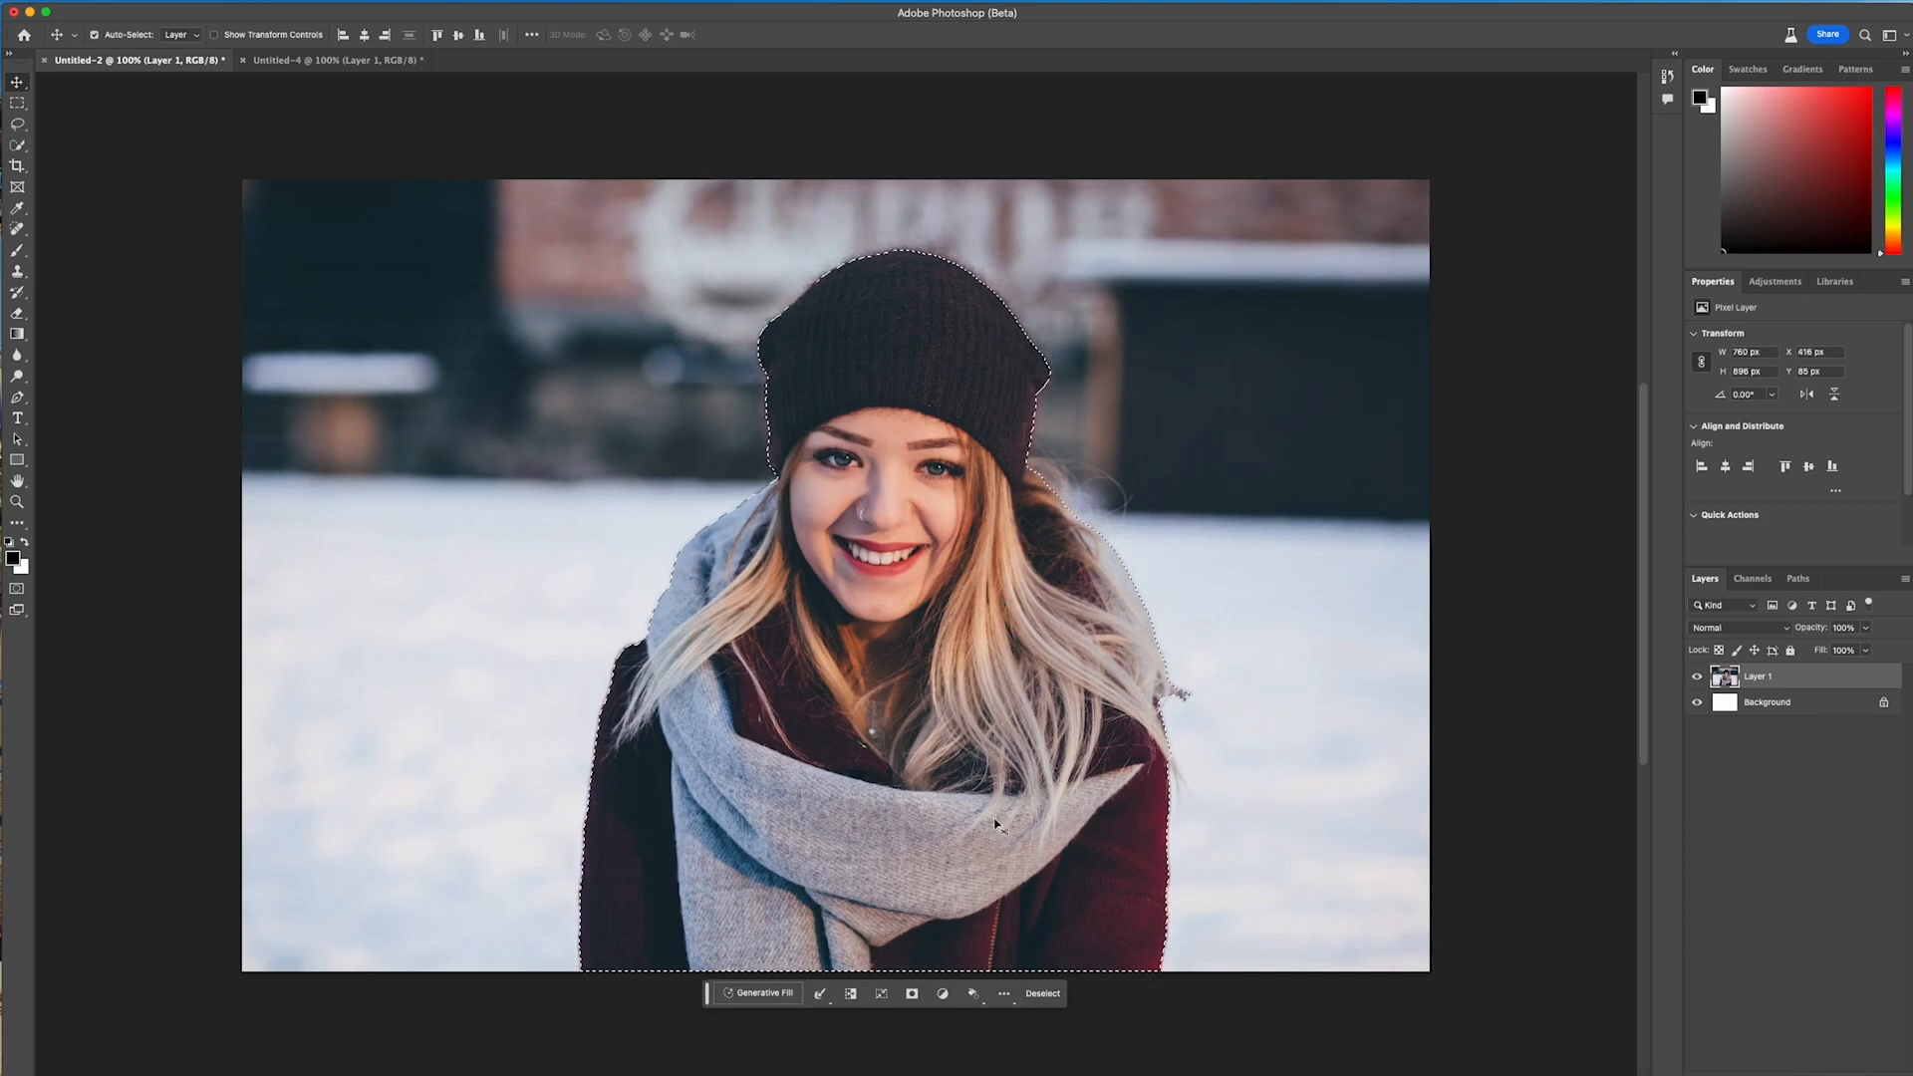
click(747, 993)
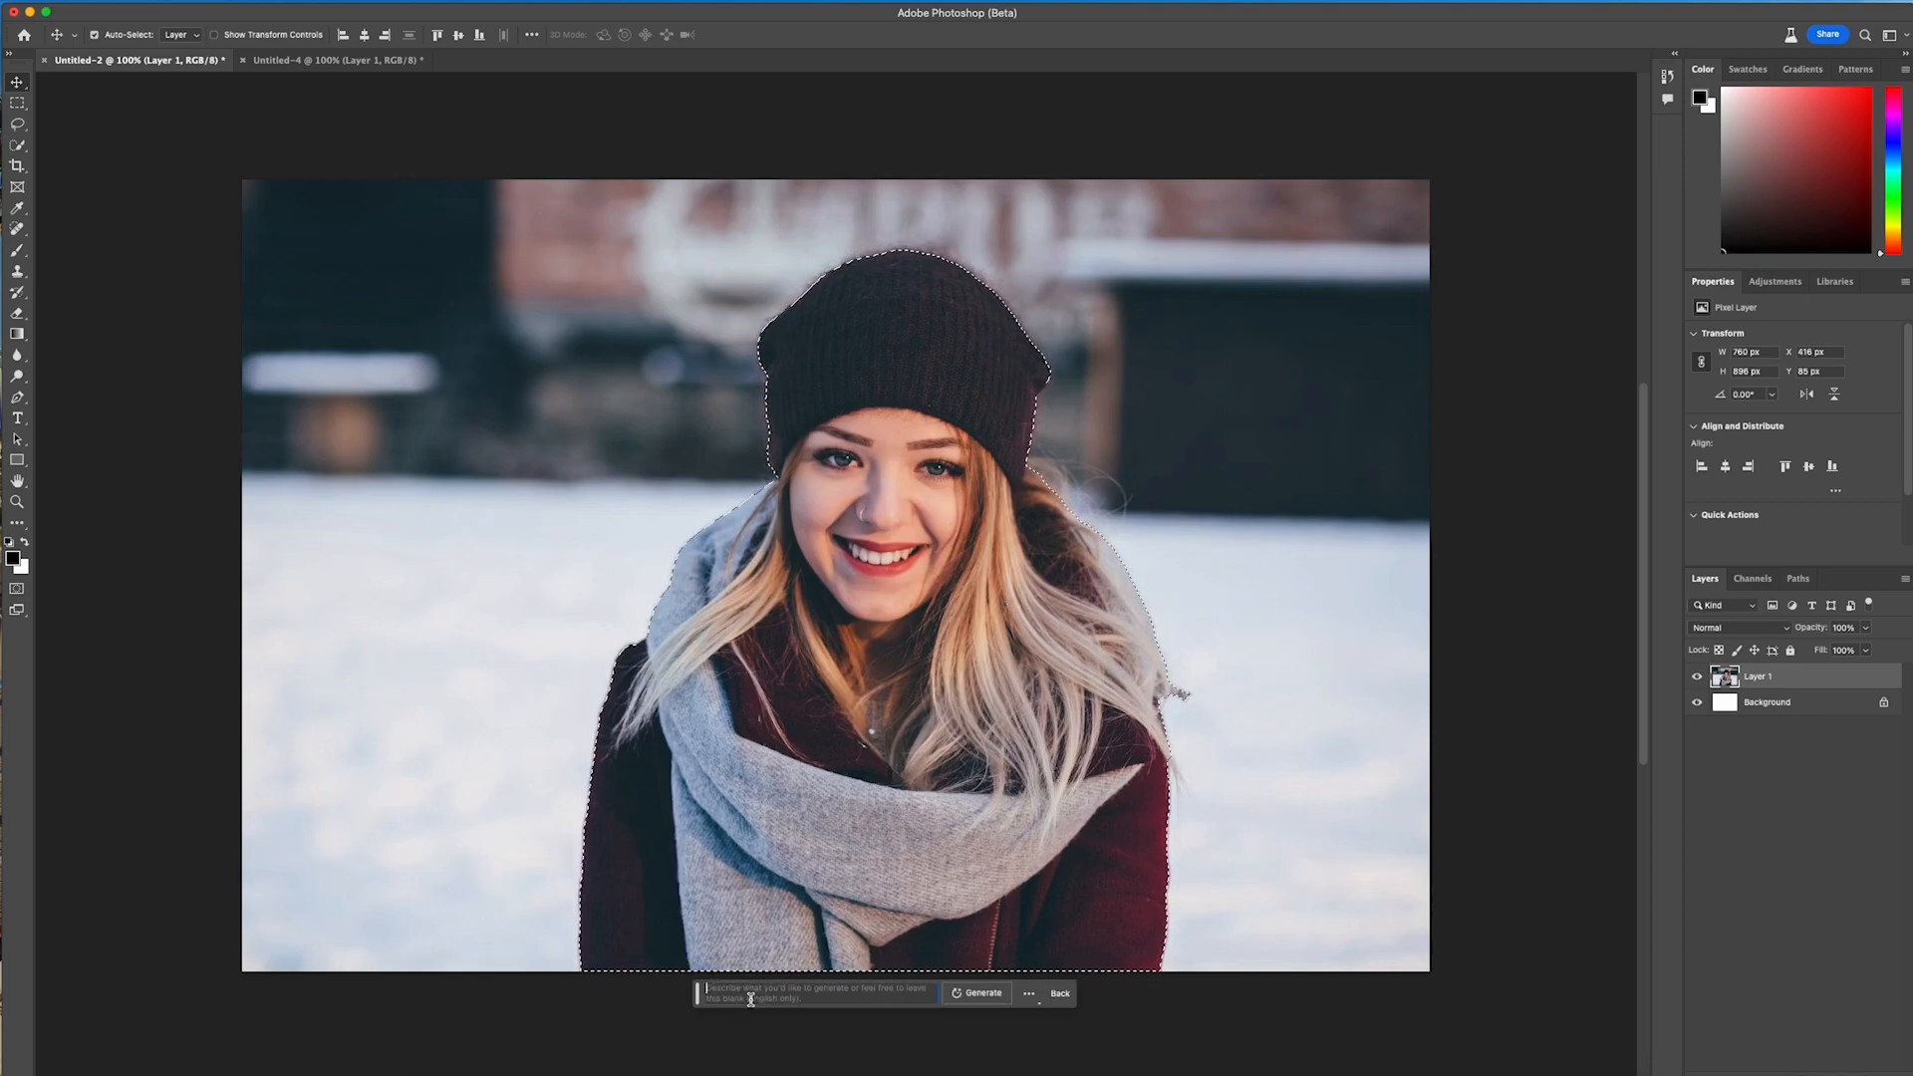
text(alien)
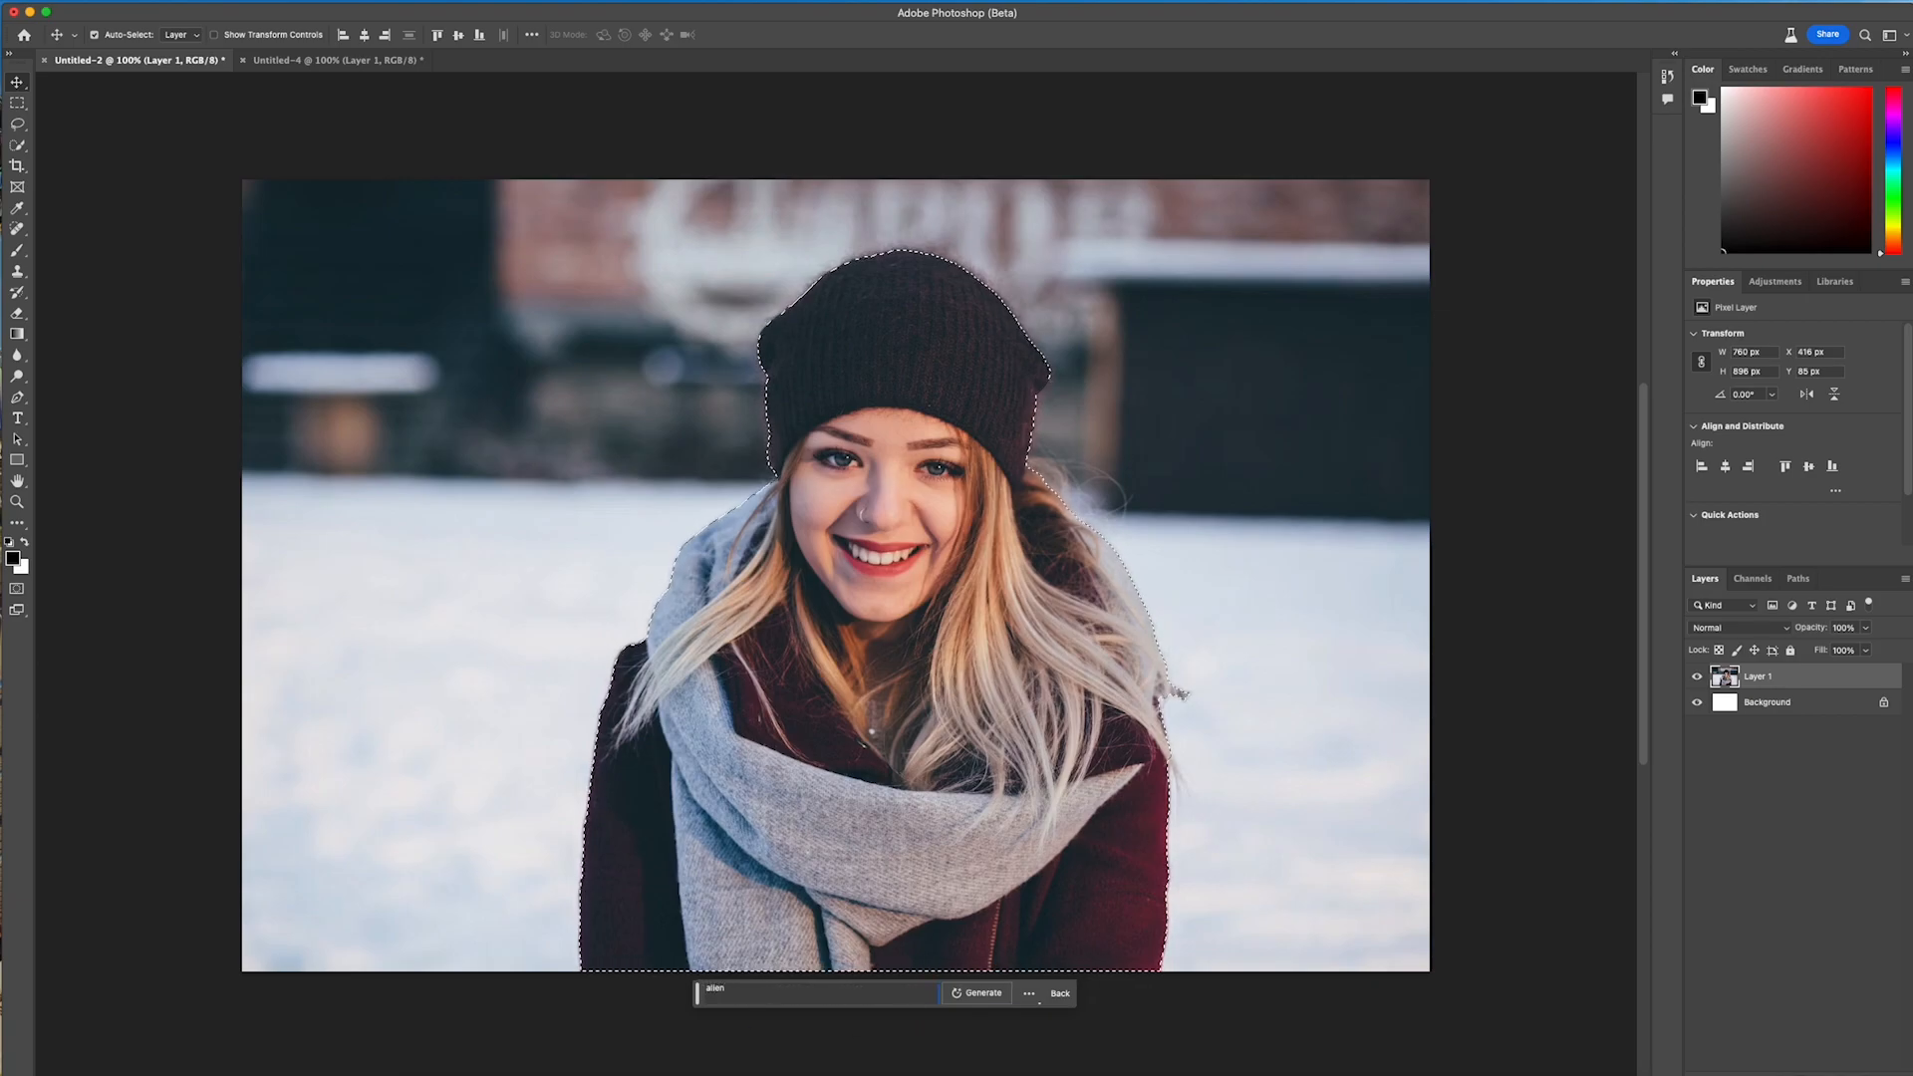
key(Return)
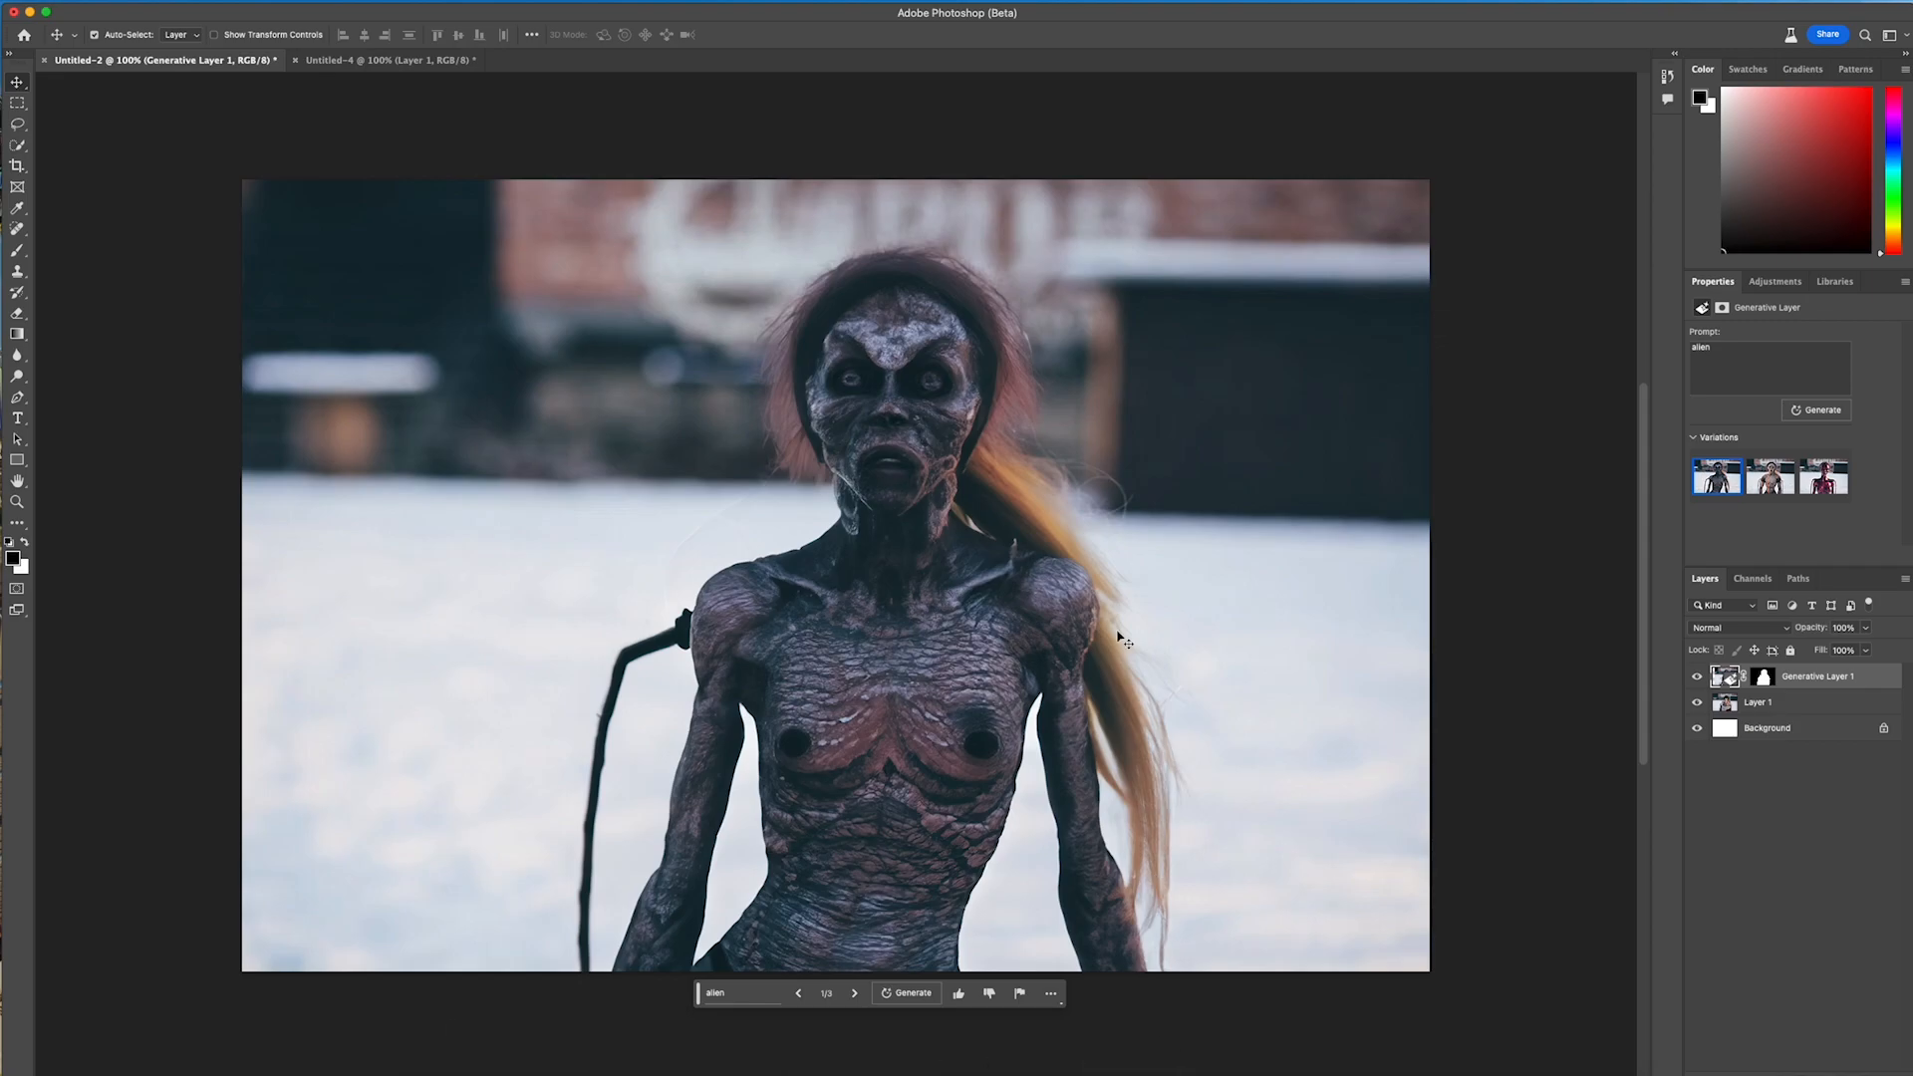
- Compare the generated alien variations and return to the first one
click(855, 994)
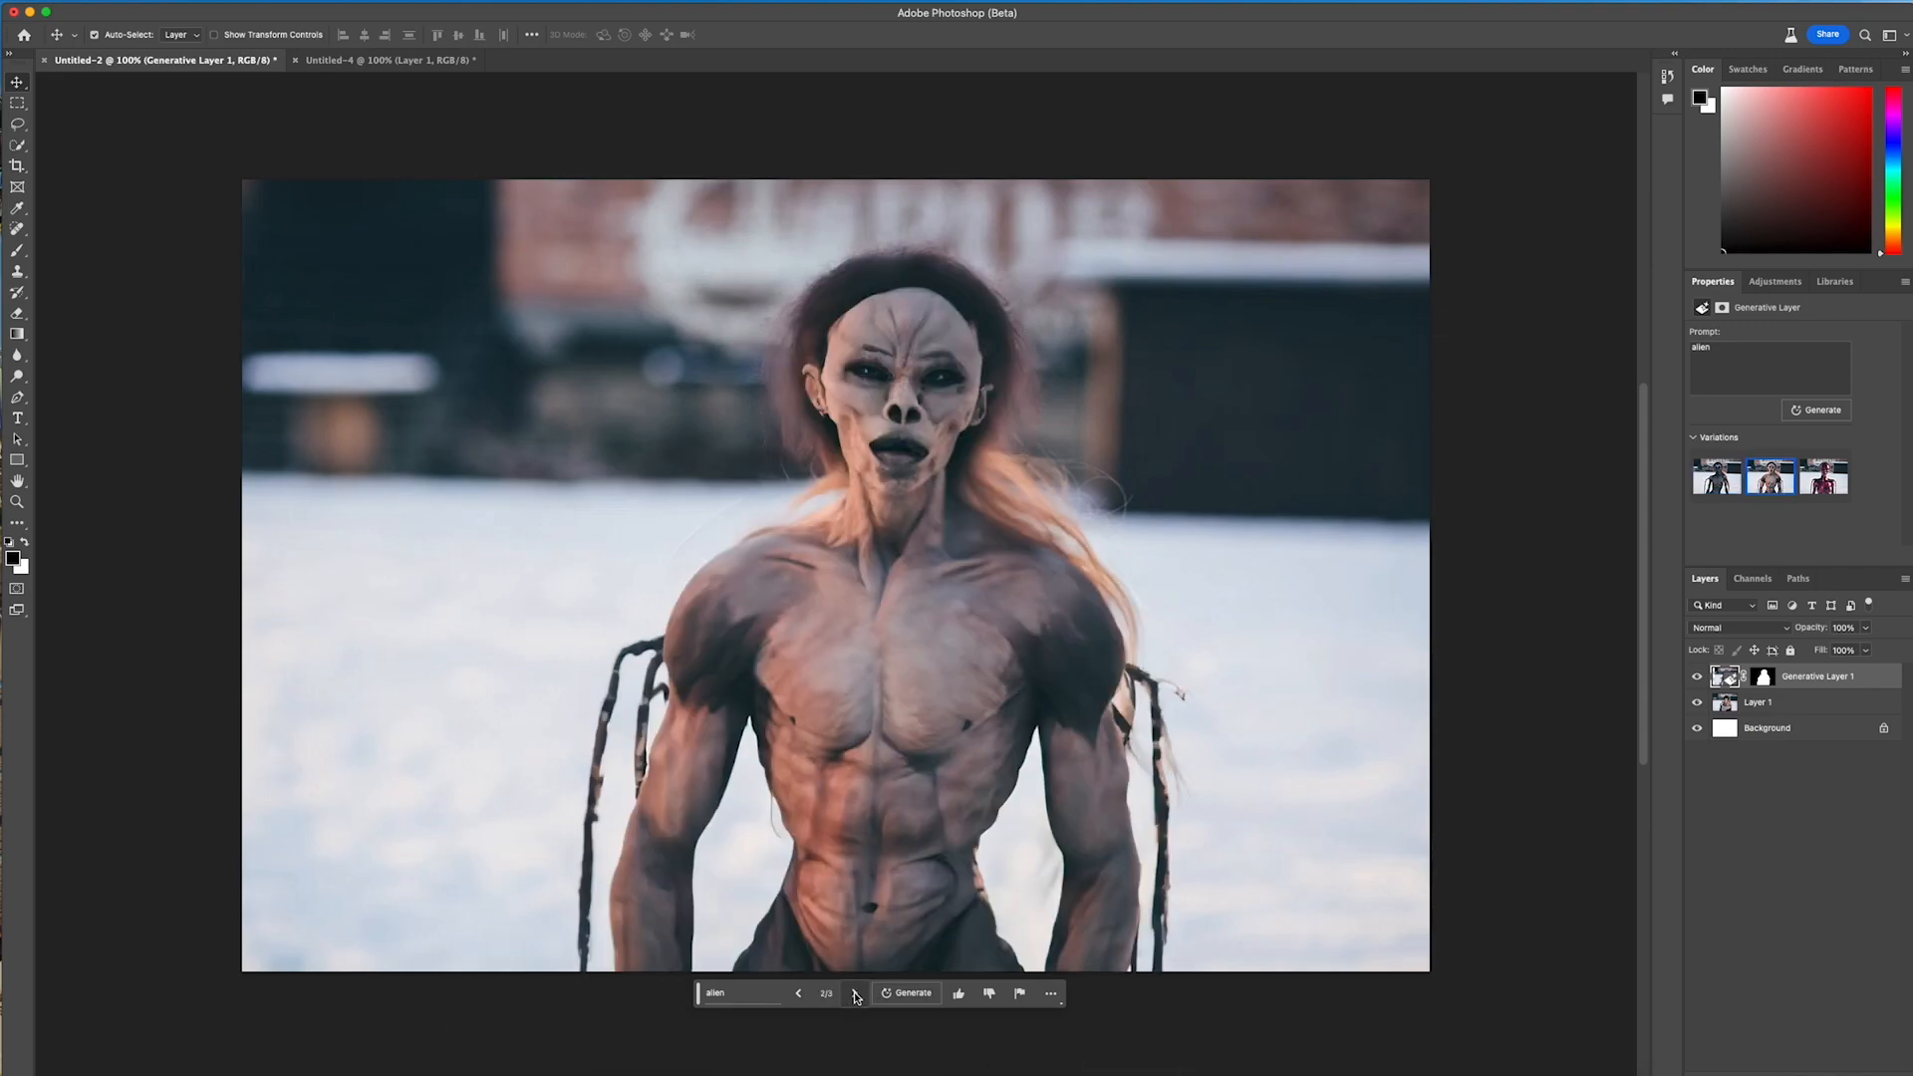
click(855, 994)
click(855, 994)
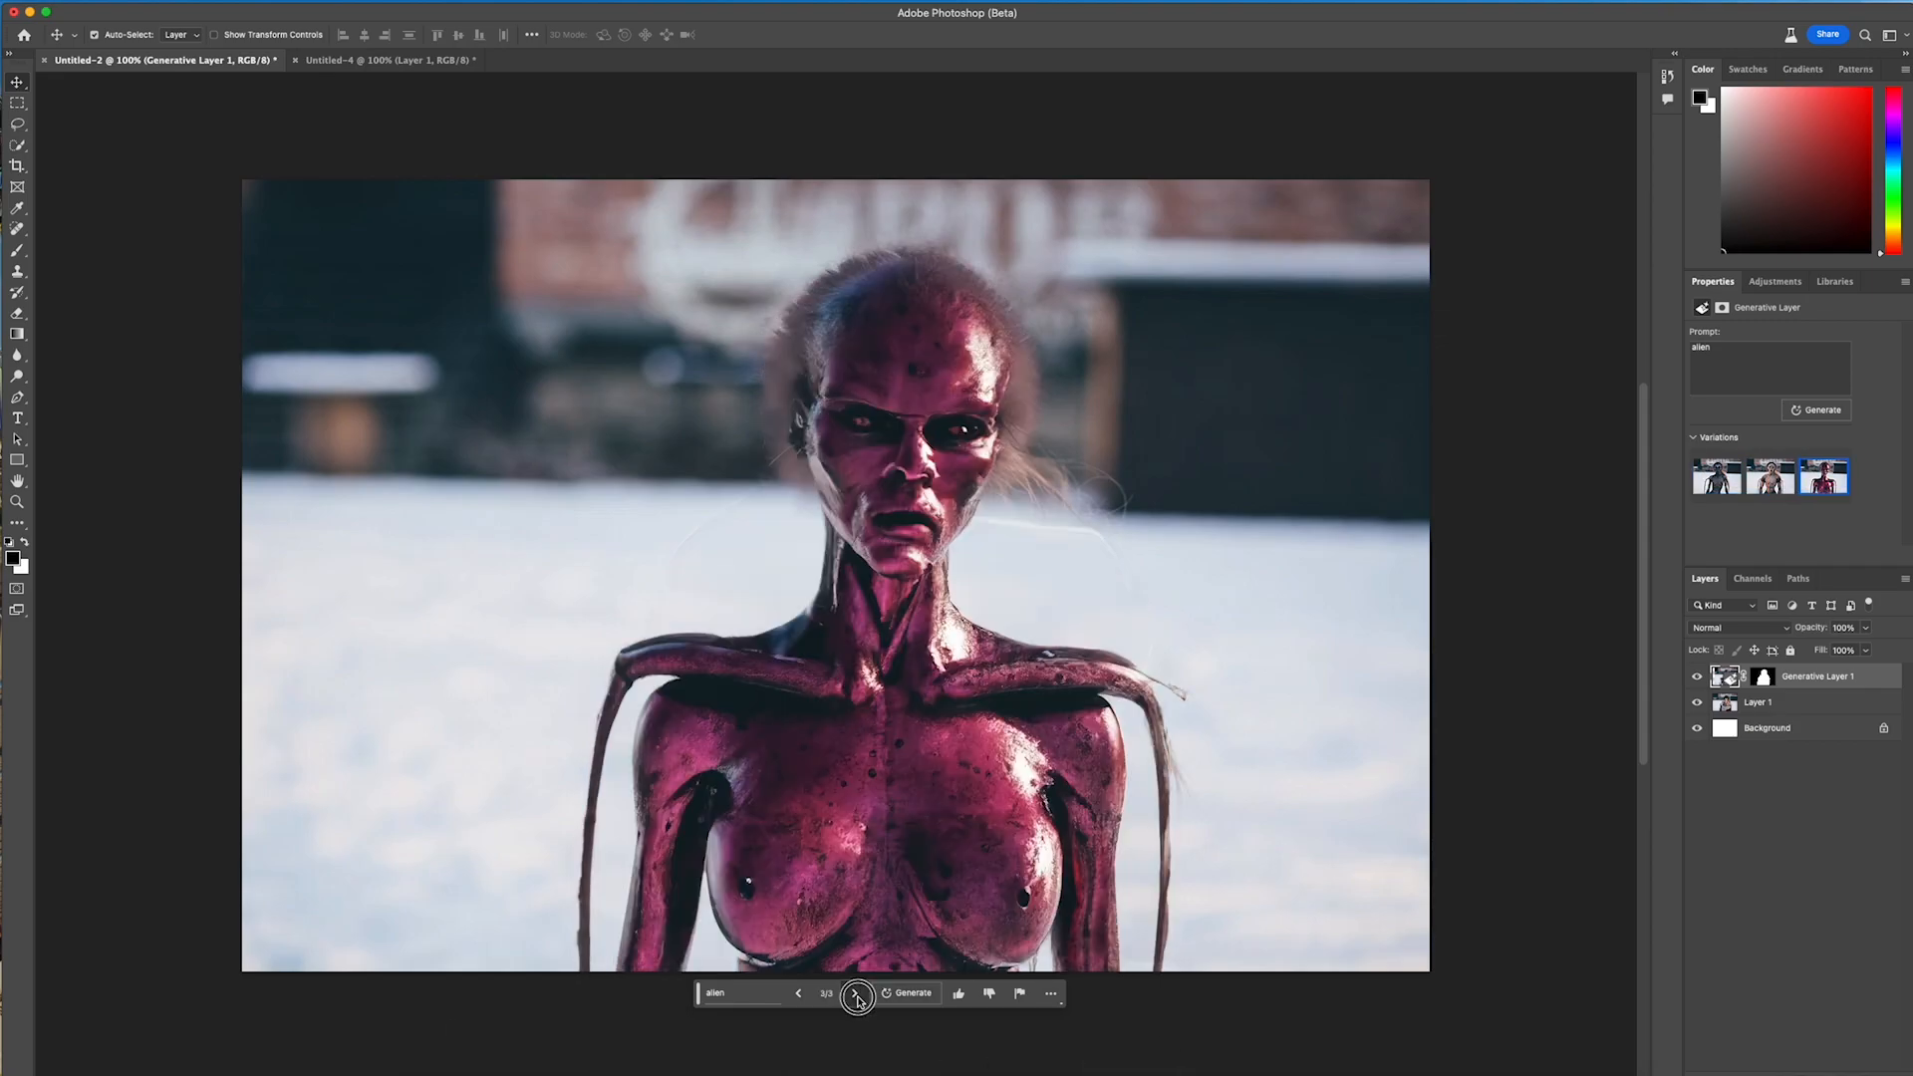
click(855, 994)
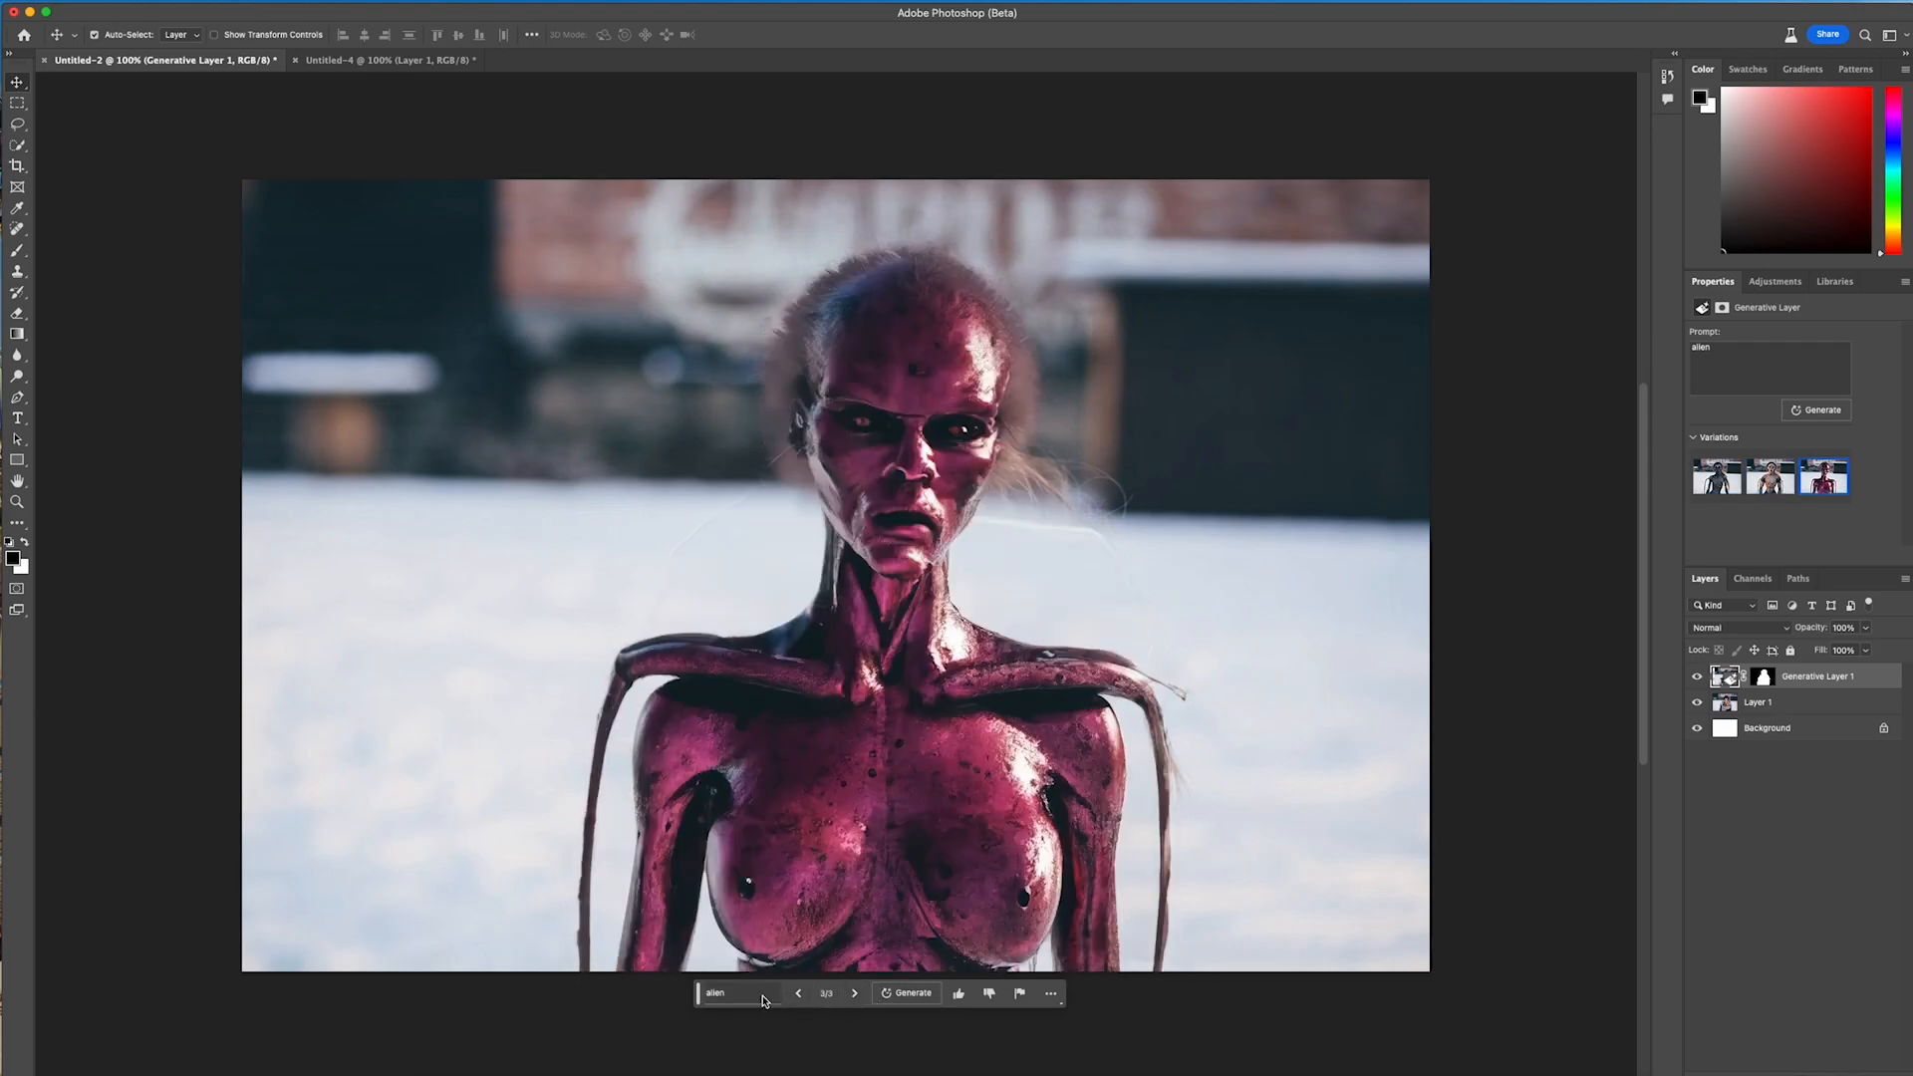
click(799, 994)
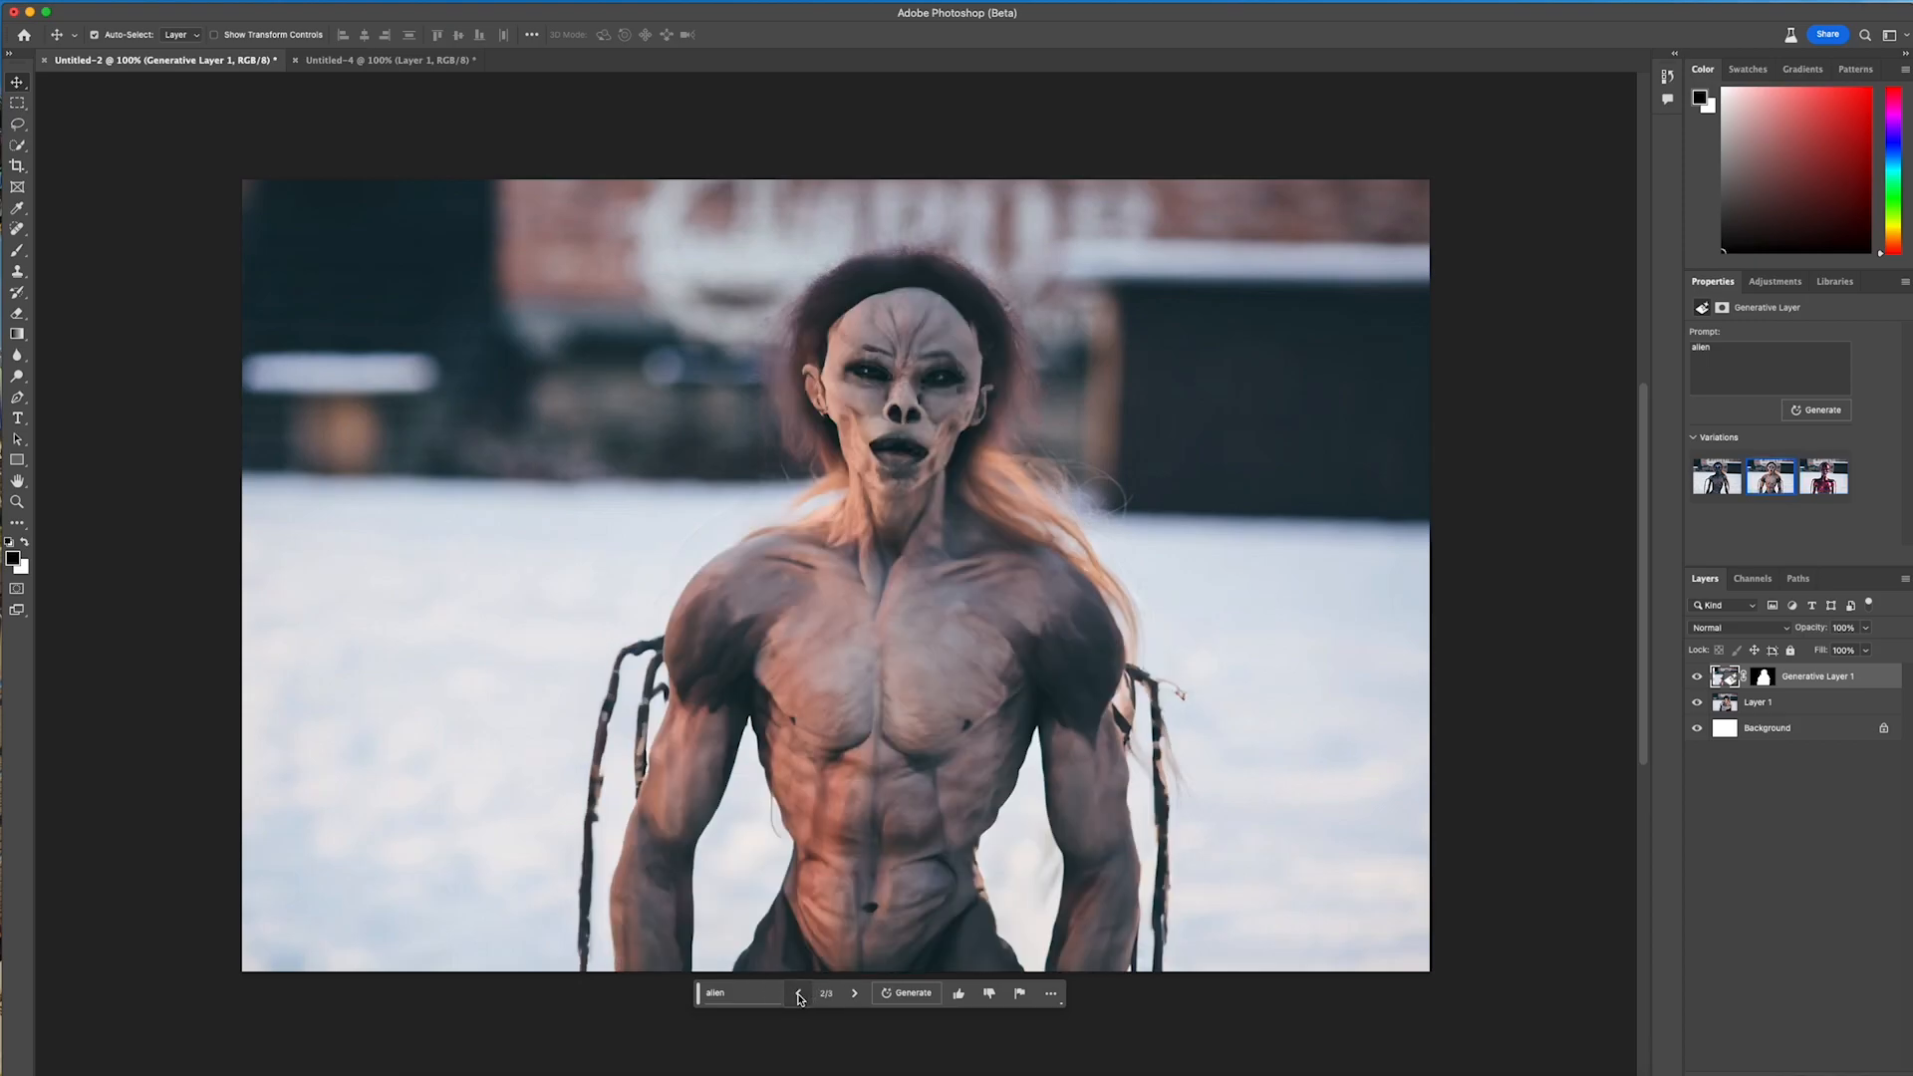
click(799, 994)
click(753, 994)
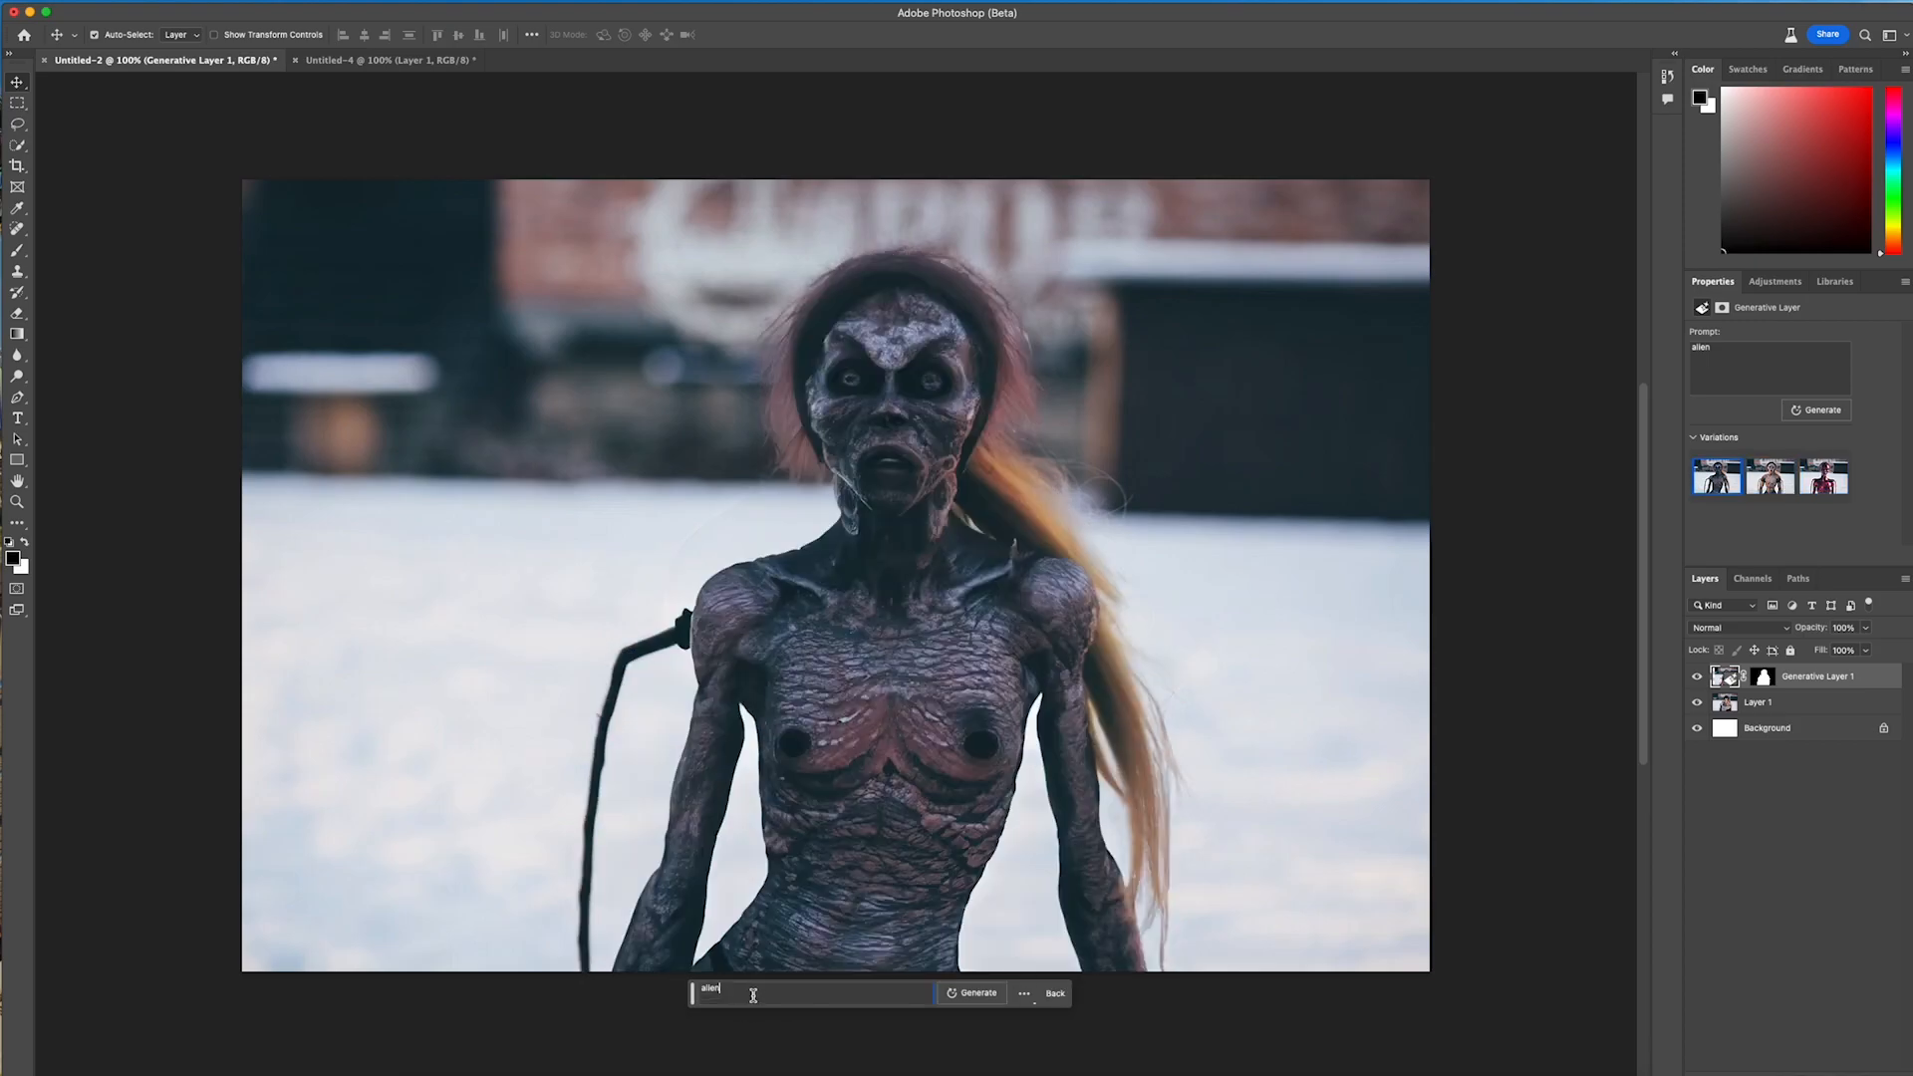
- In the Untitled-4 road photo, marquee-select about 75 × 223 px just left of the rider and generate a "cyclist" with Generative Fill
click(368, 69)
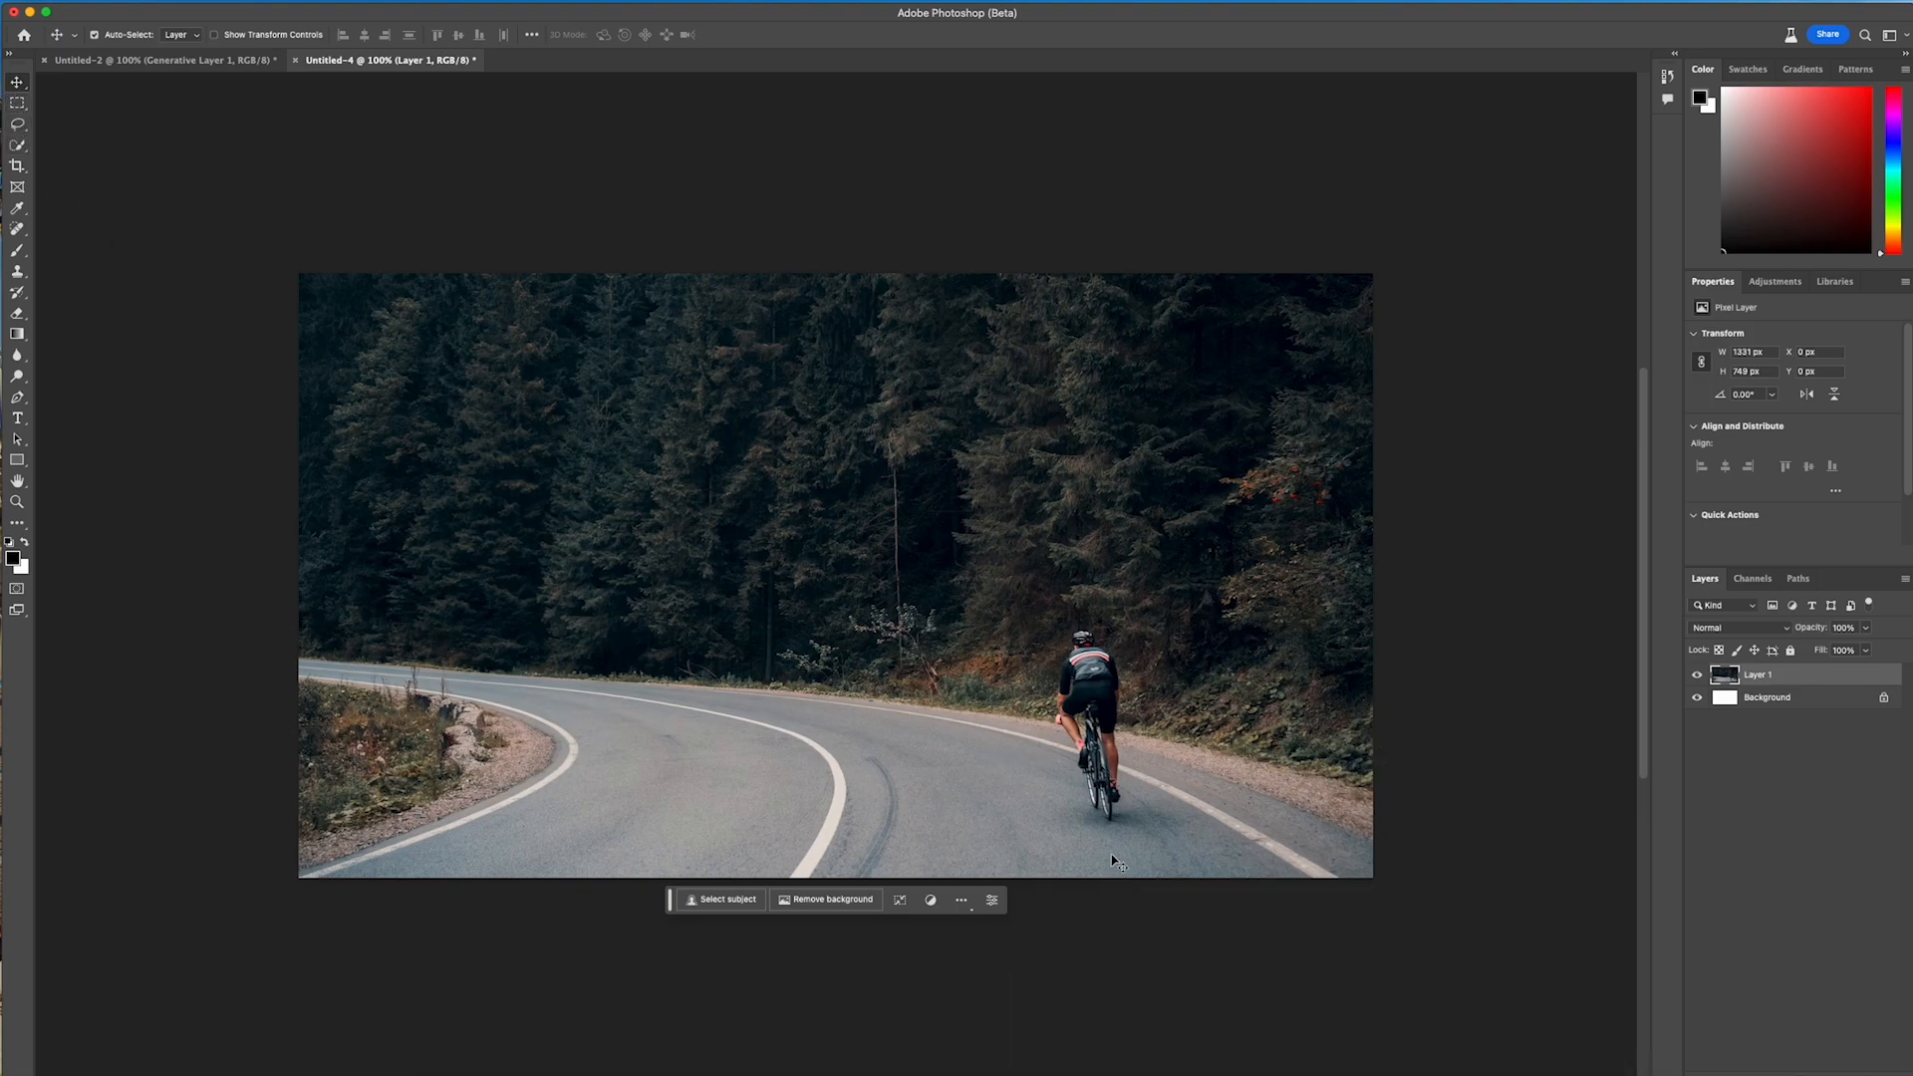
click(17, 103)
drag(992, 638, 1050, 817)
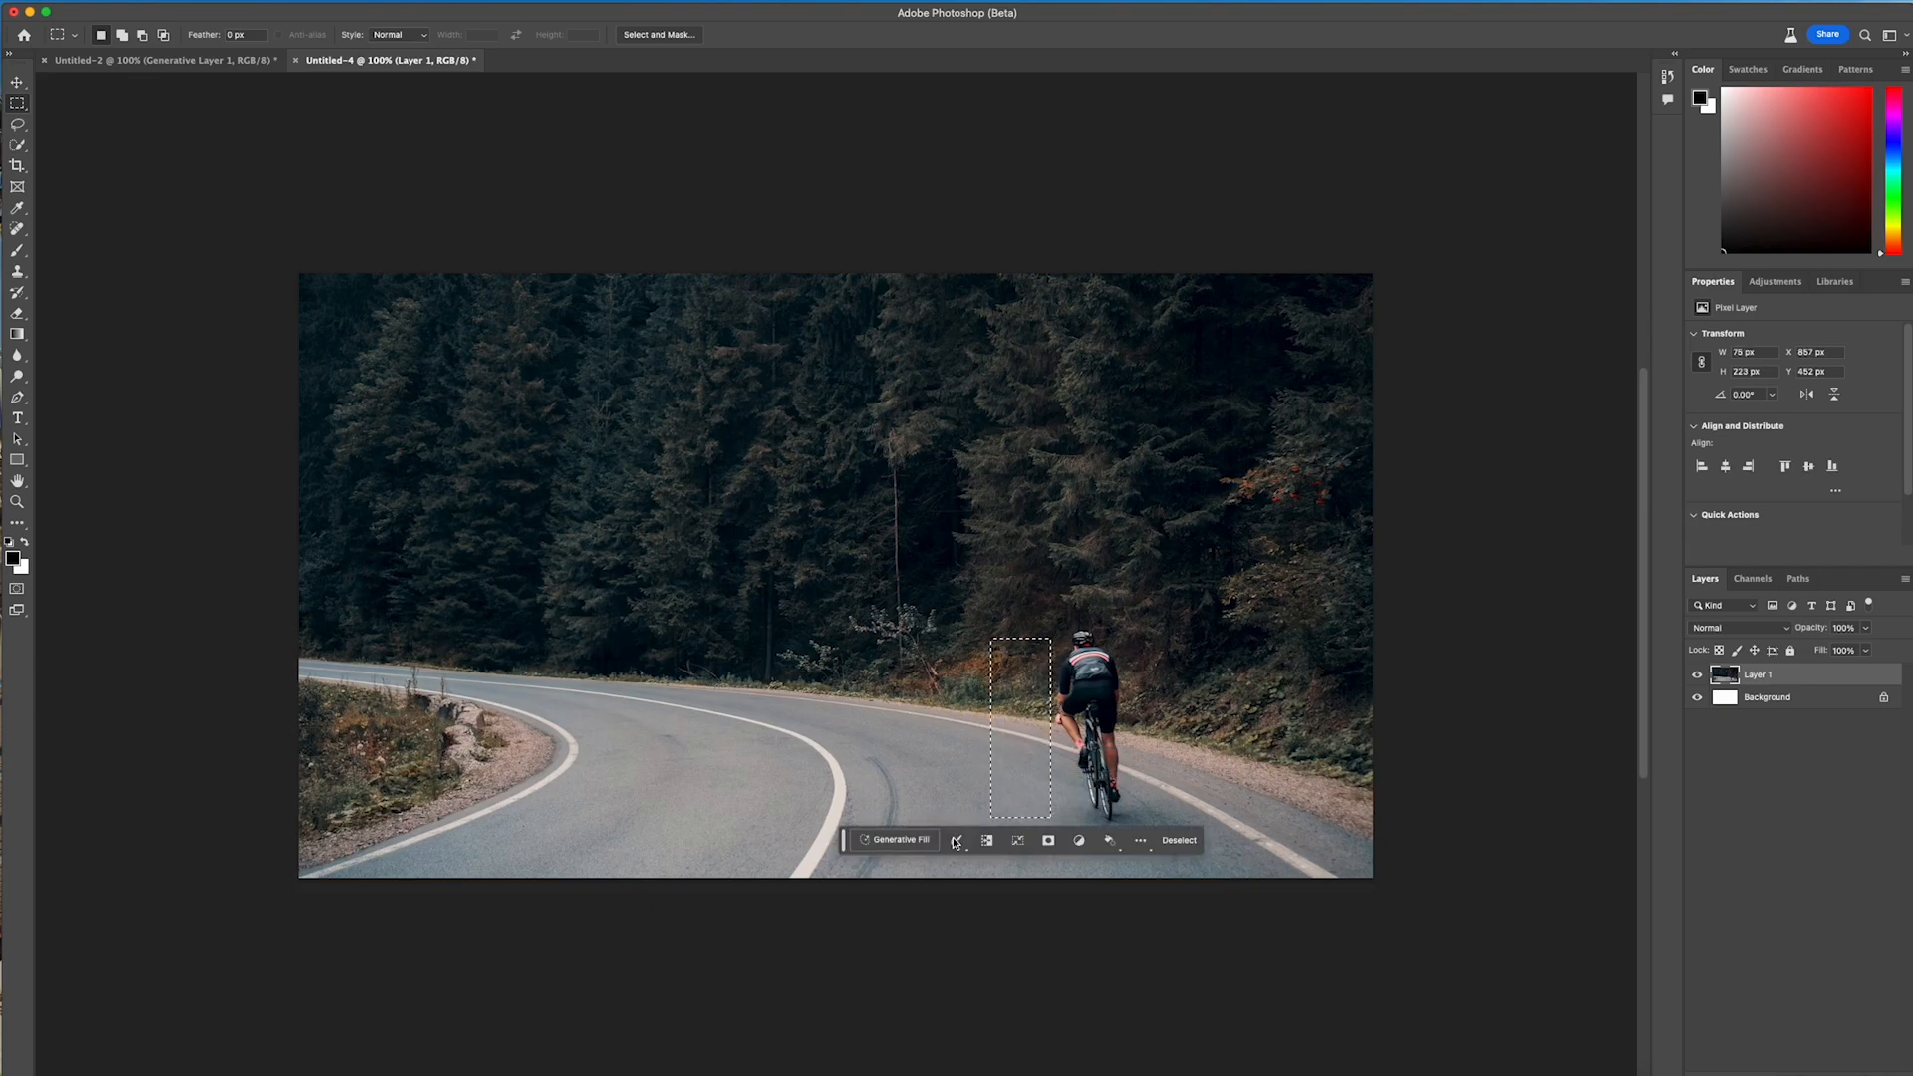
click(895, 840)
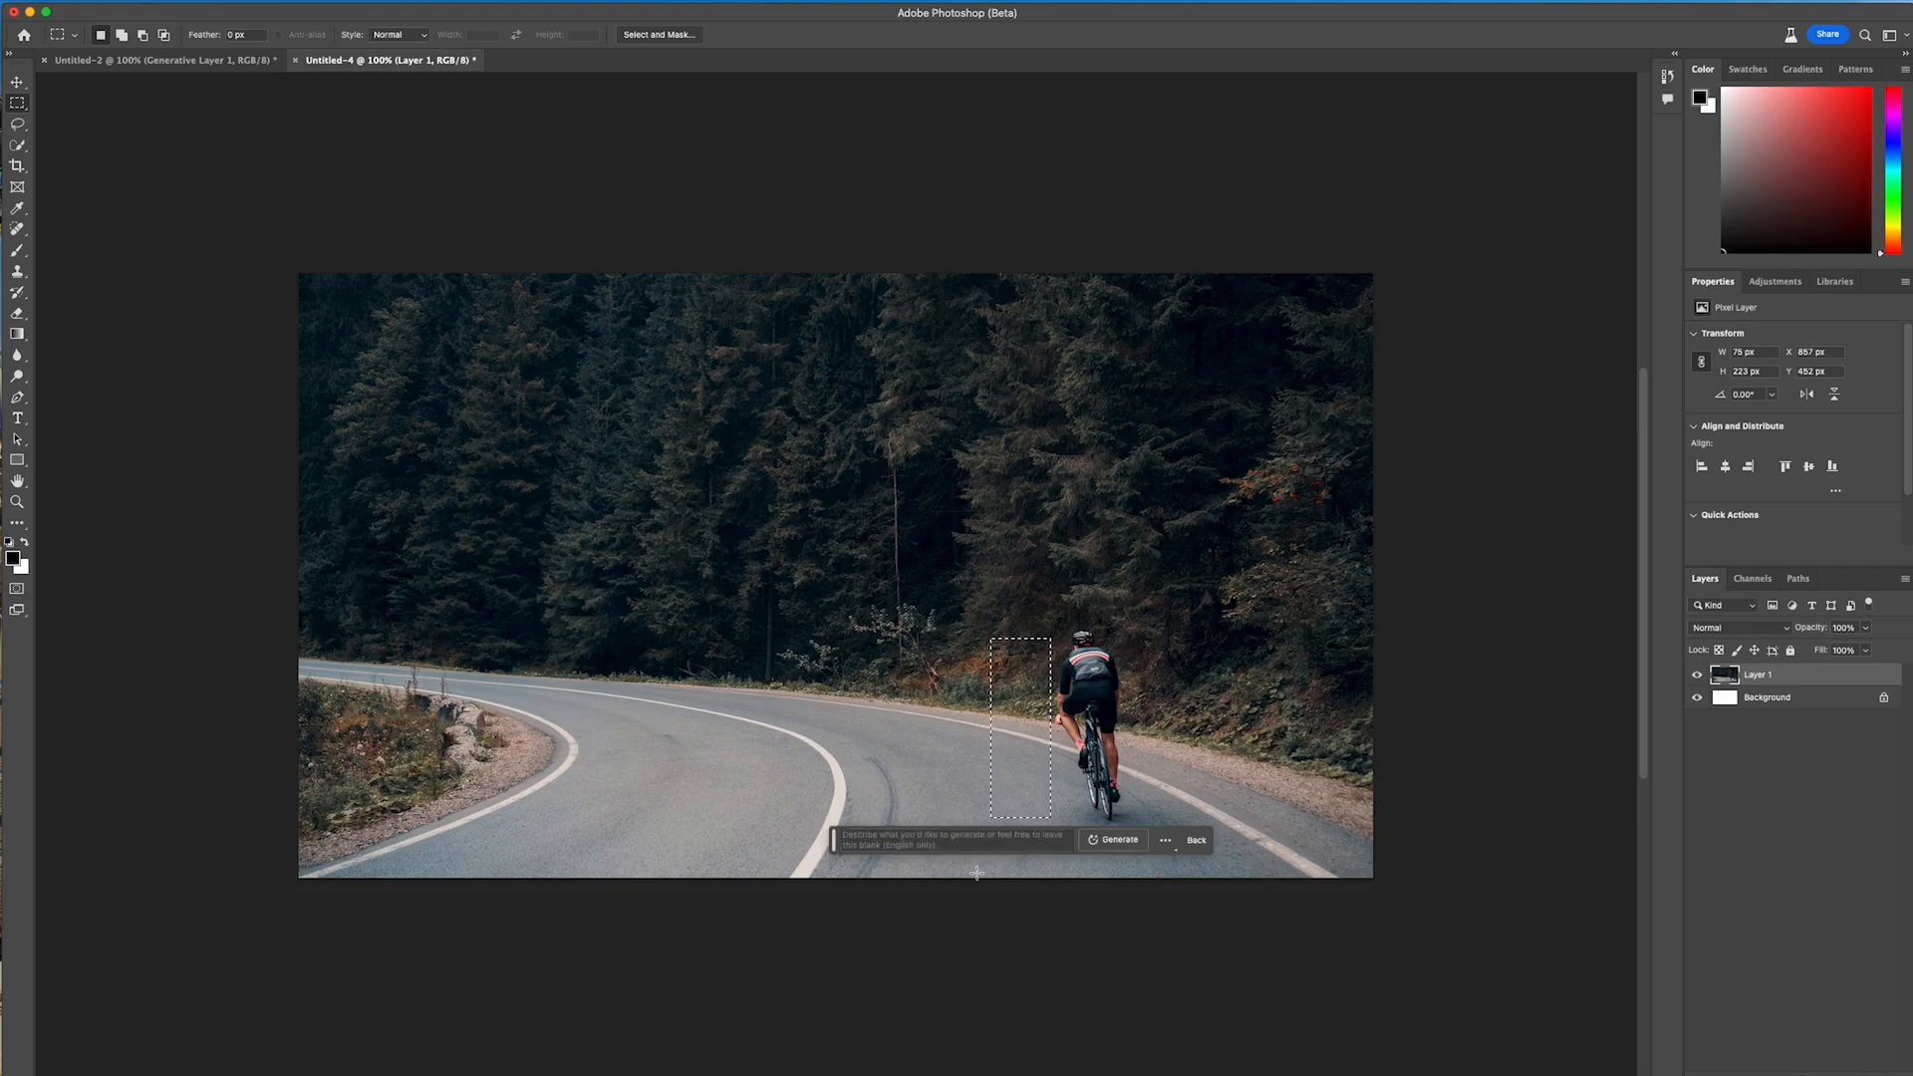
text(cyclist)
click(1086, 843)
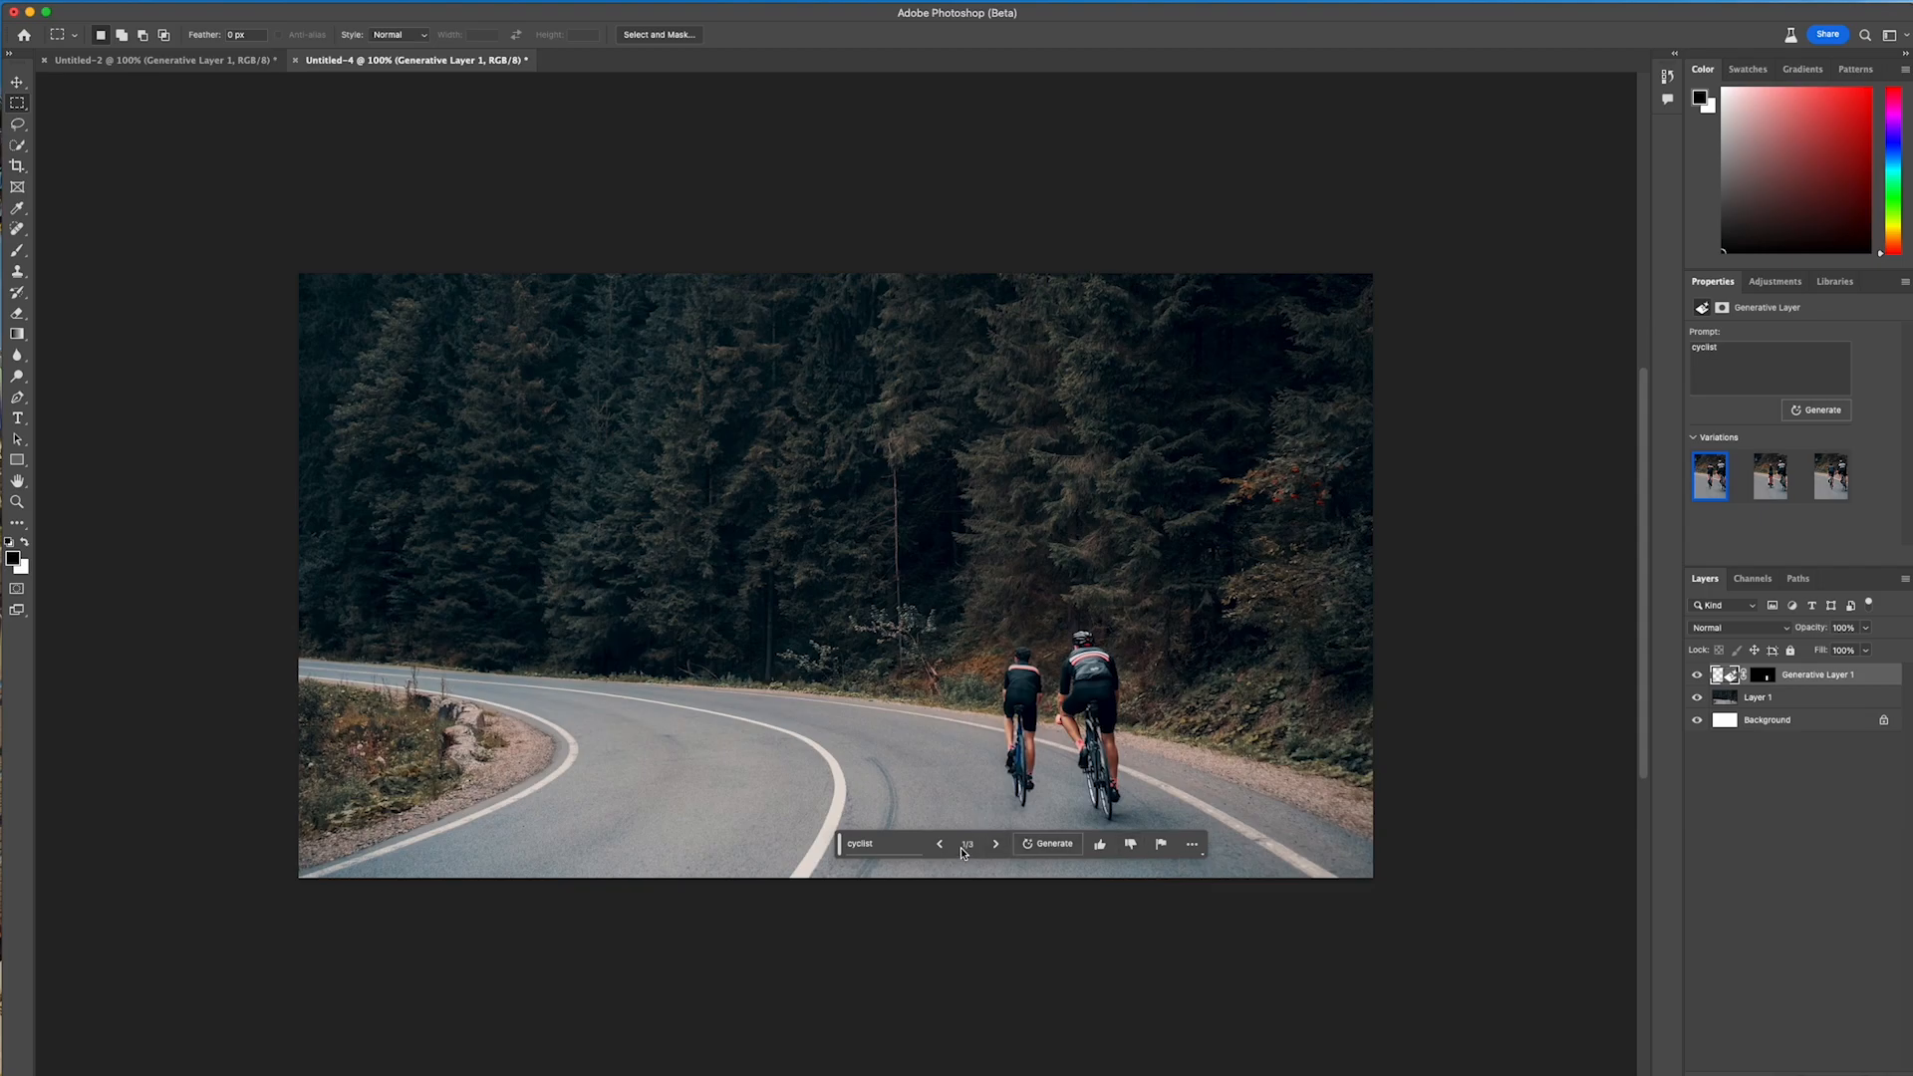
- Cycle through the generated cyclist variations and return to the first one
click(998, 846)
click(998, 845)
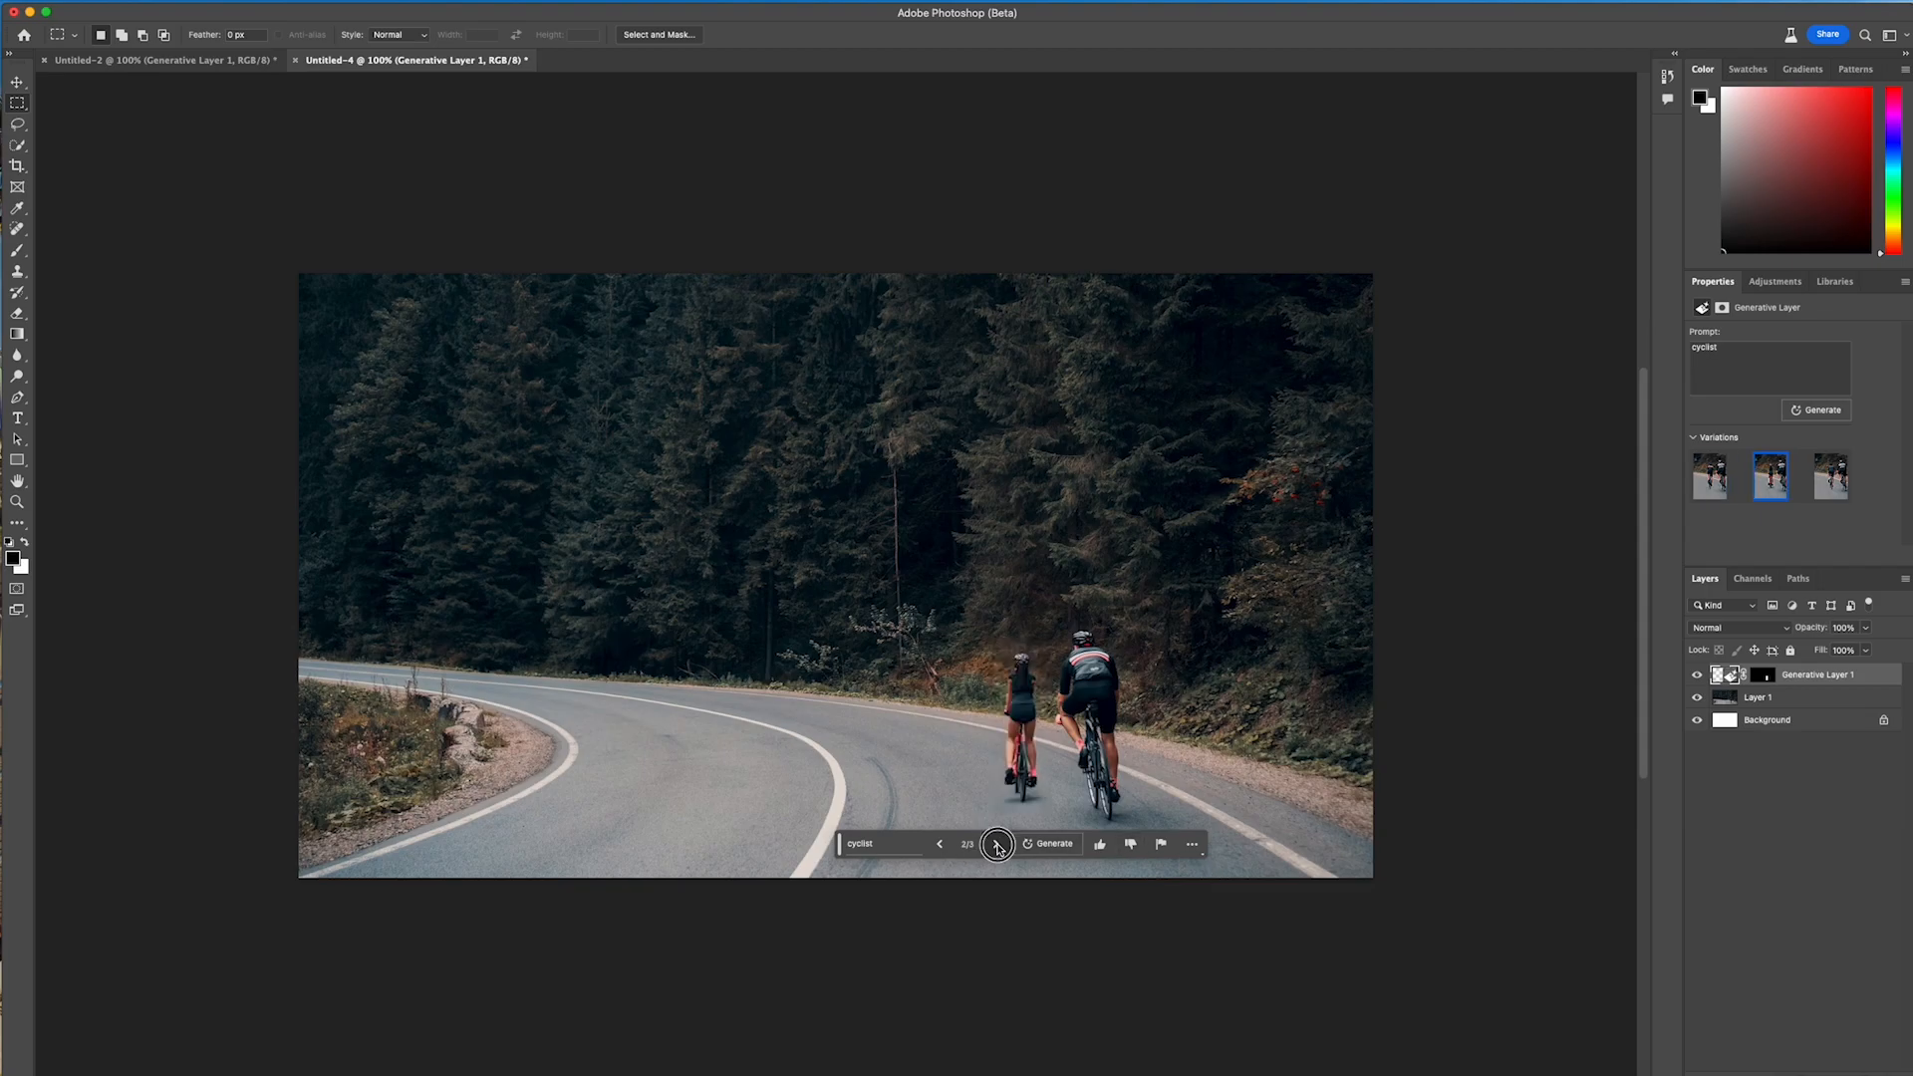
click(997, 845)
click(995, 846)
click(994, 846)
click(995, 846)
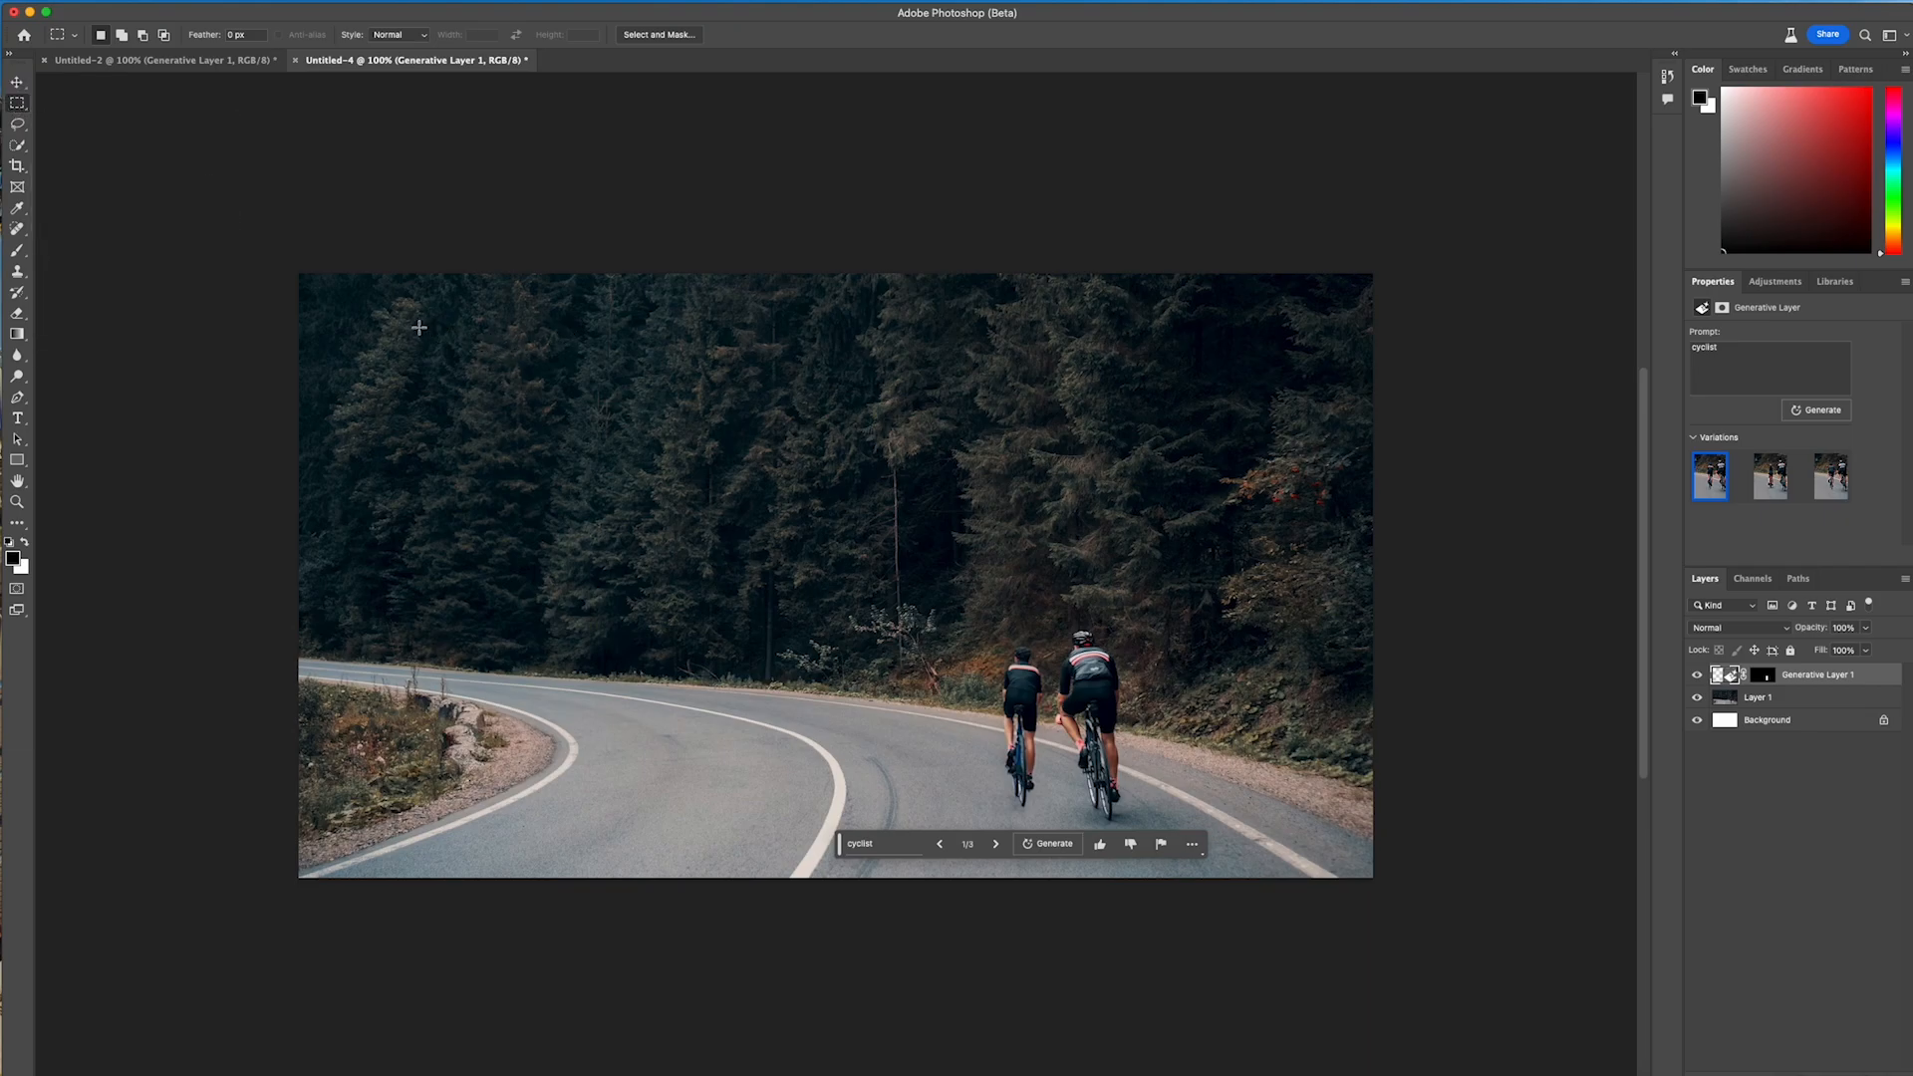
- Marquee-select a wide rectangle over the trees in the photo's upper left and generate a "spaceship" there with Generative Fill
drag(359, 322, 736, 544)
click(416, 566)
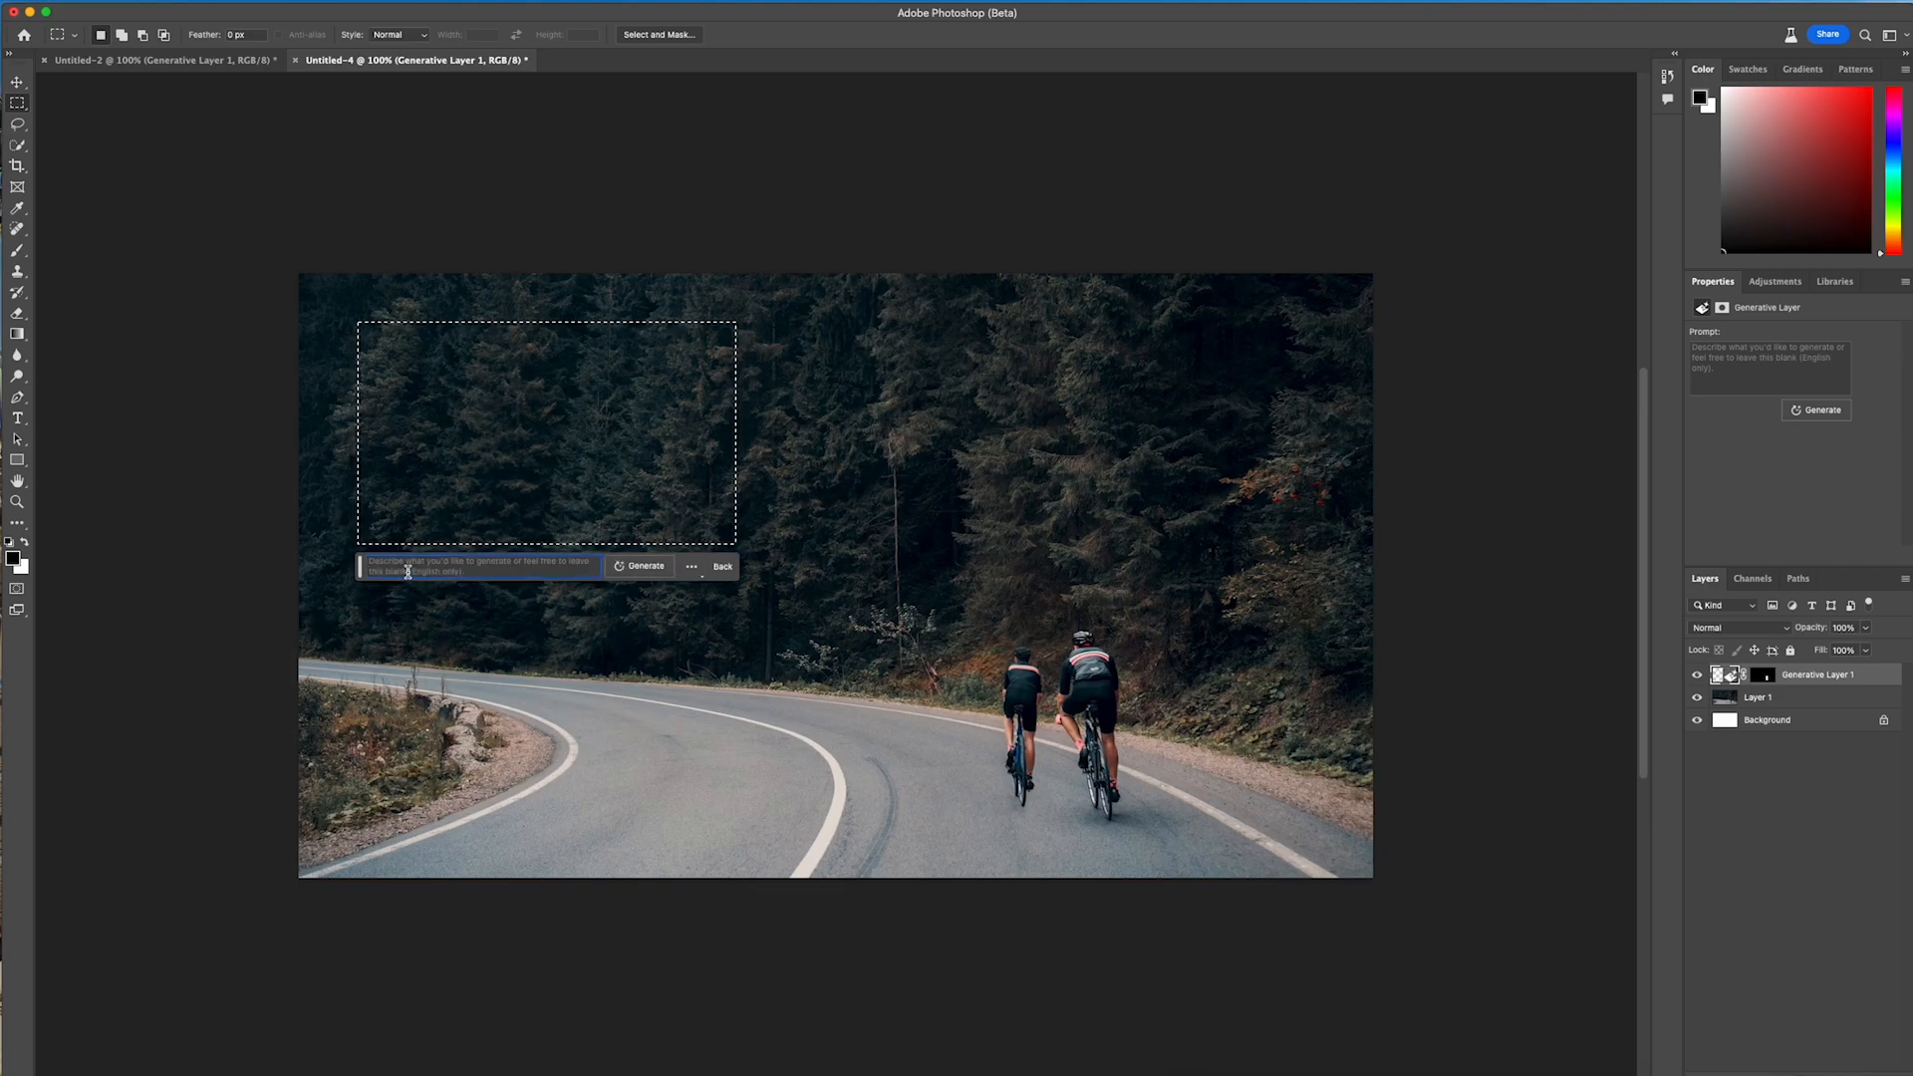
text(spaceship)
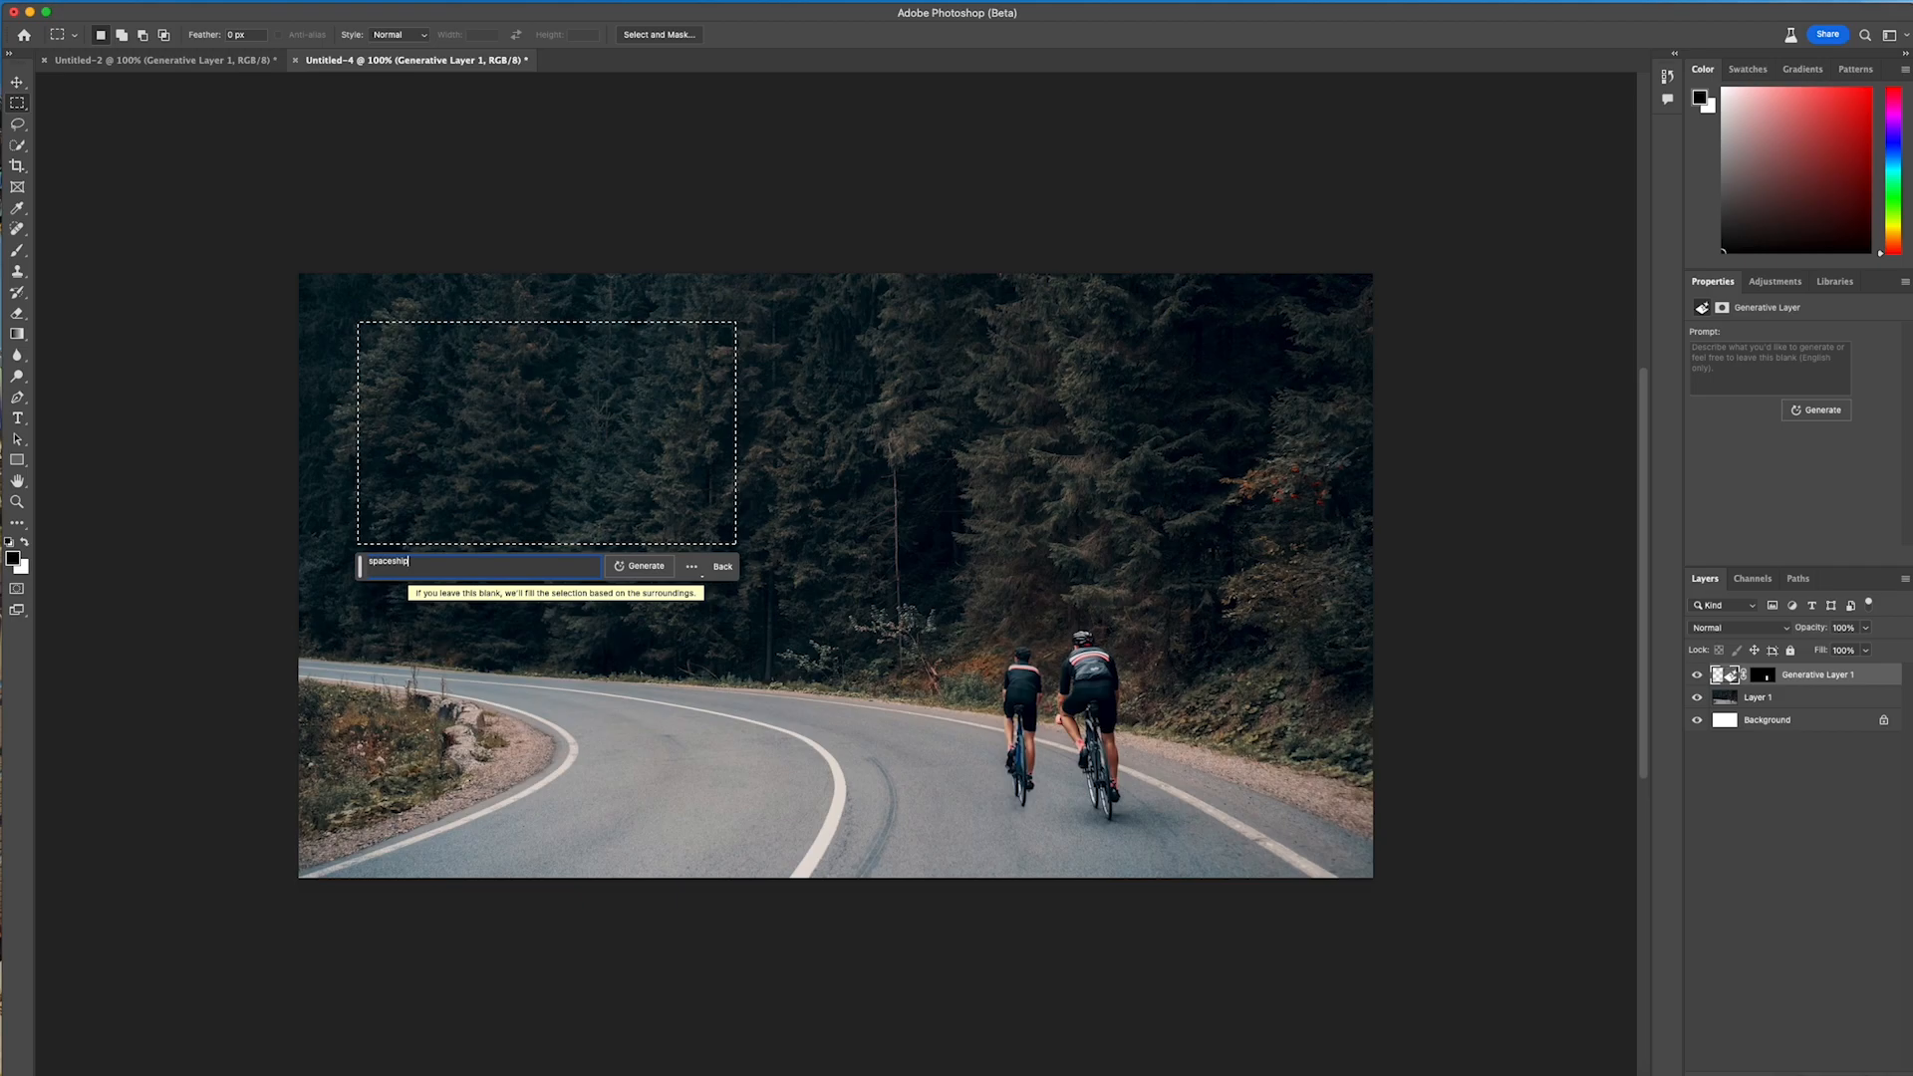
click(641, 565)
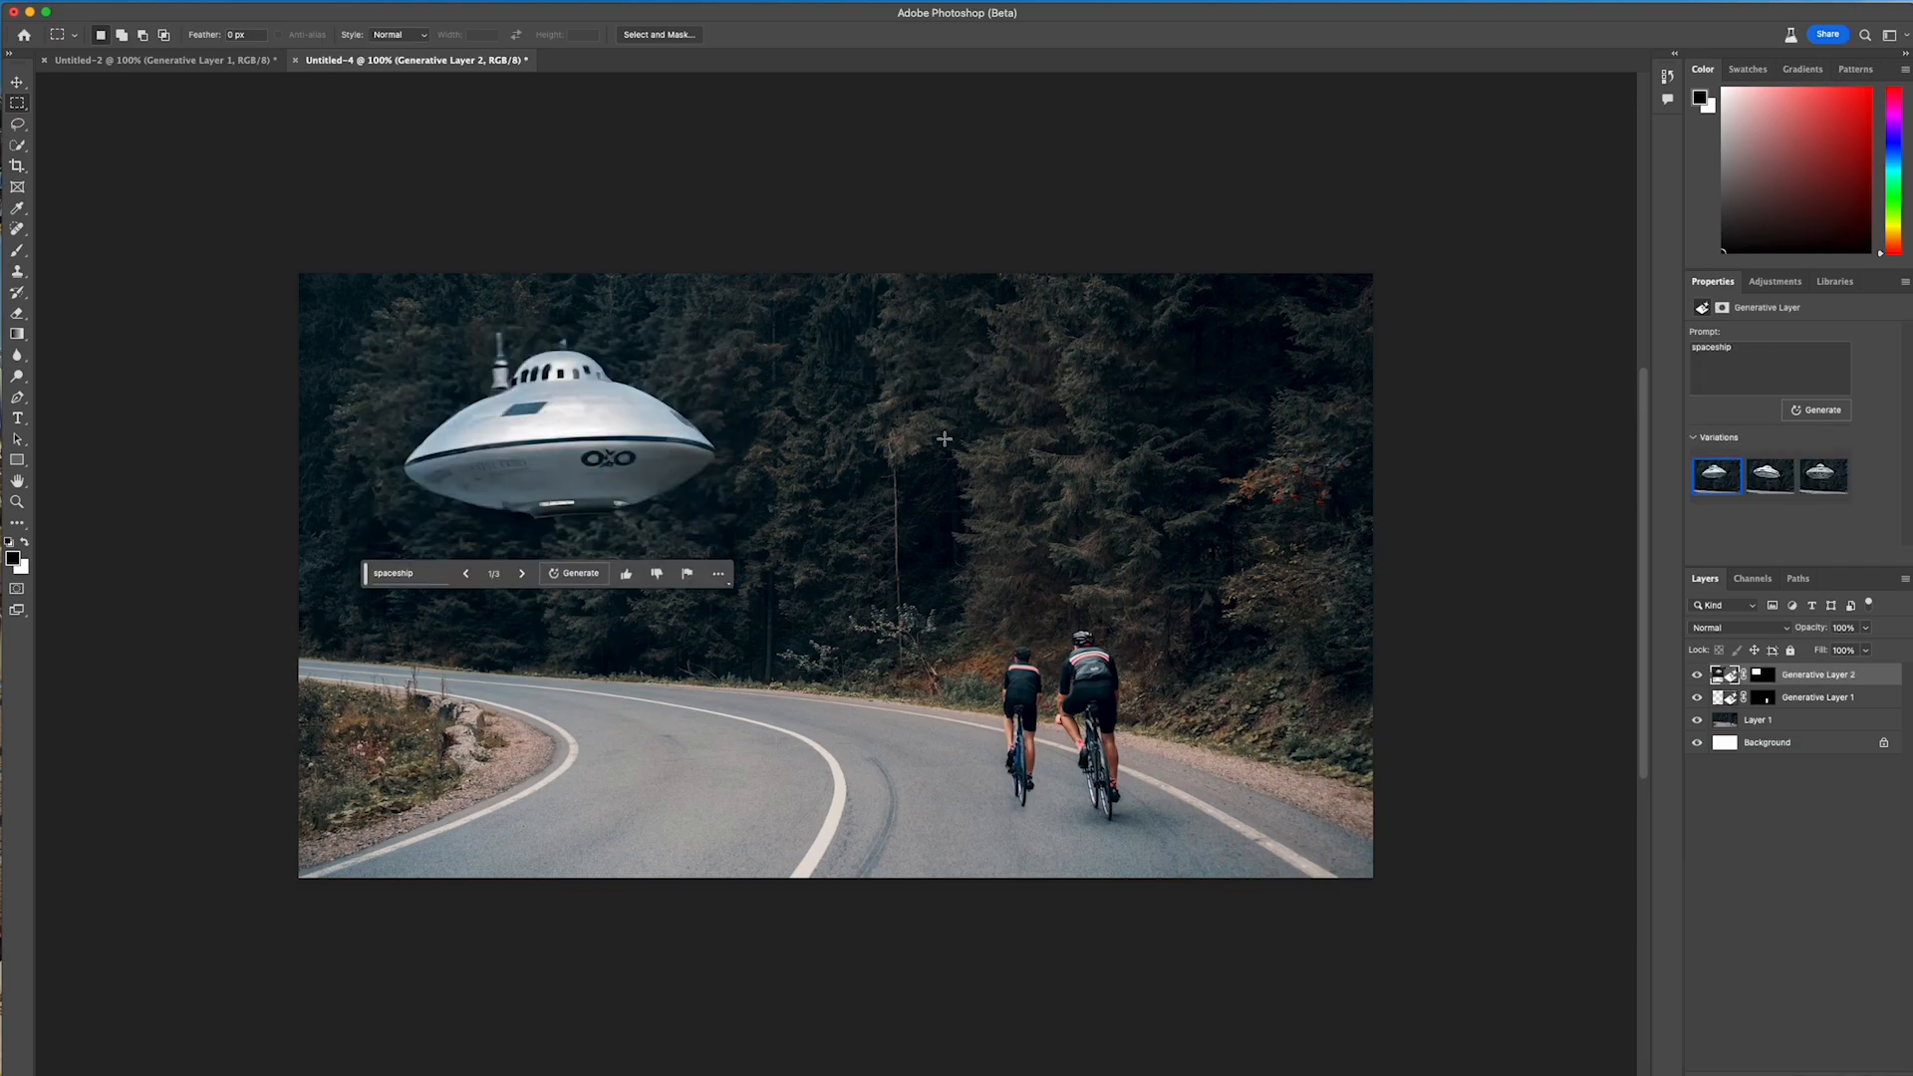
- Compare the generated spaceship variations and choose the third one
click(522, 574)
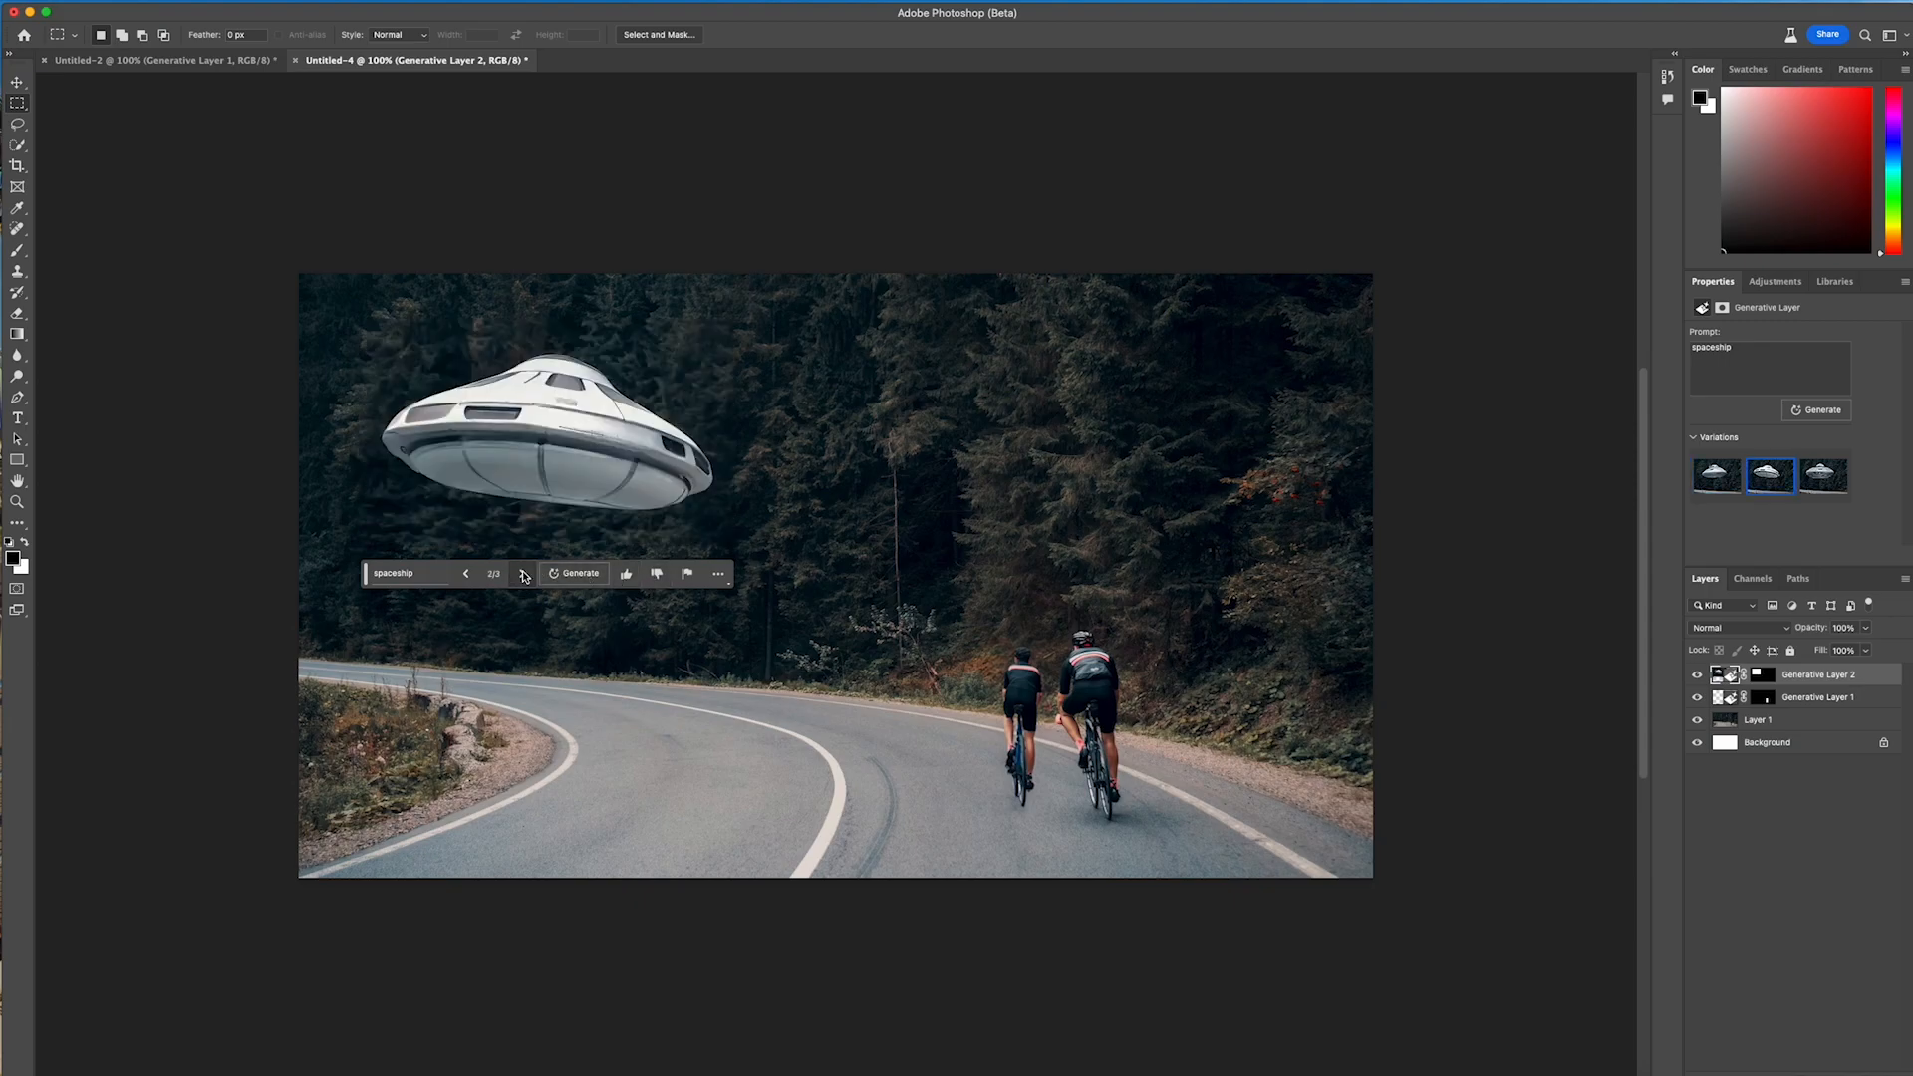
click(523, 575)
click(522, 574)
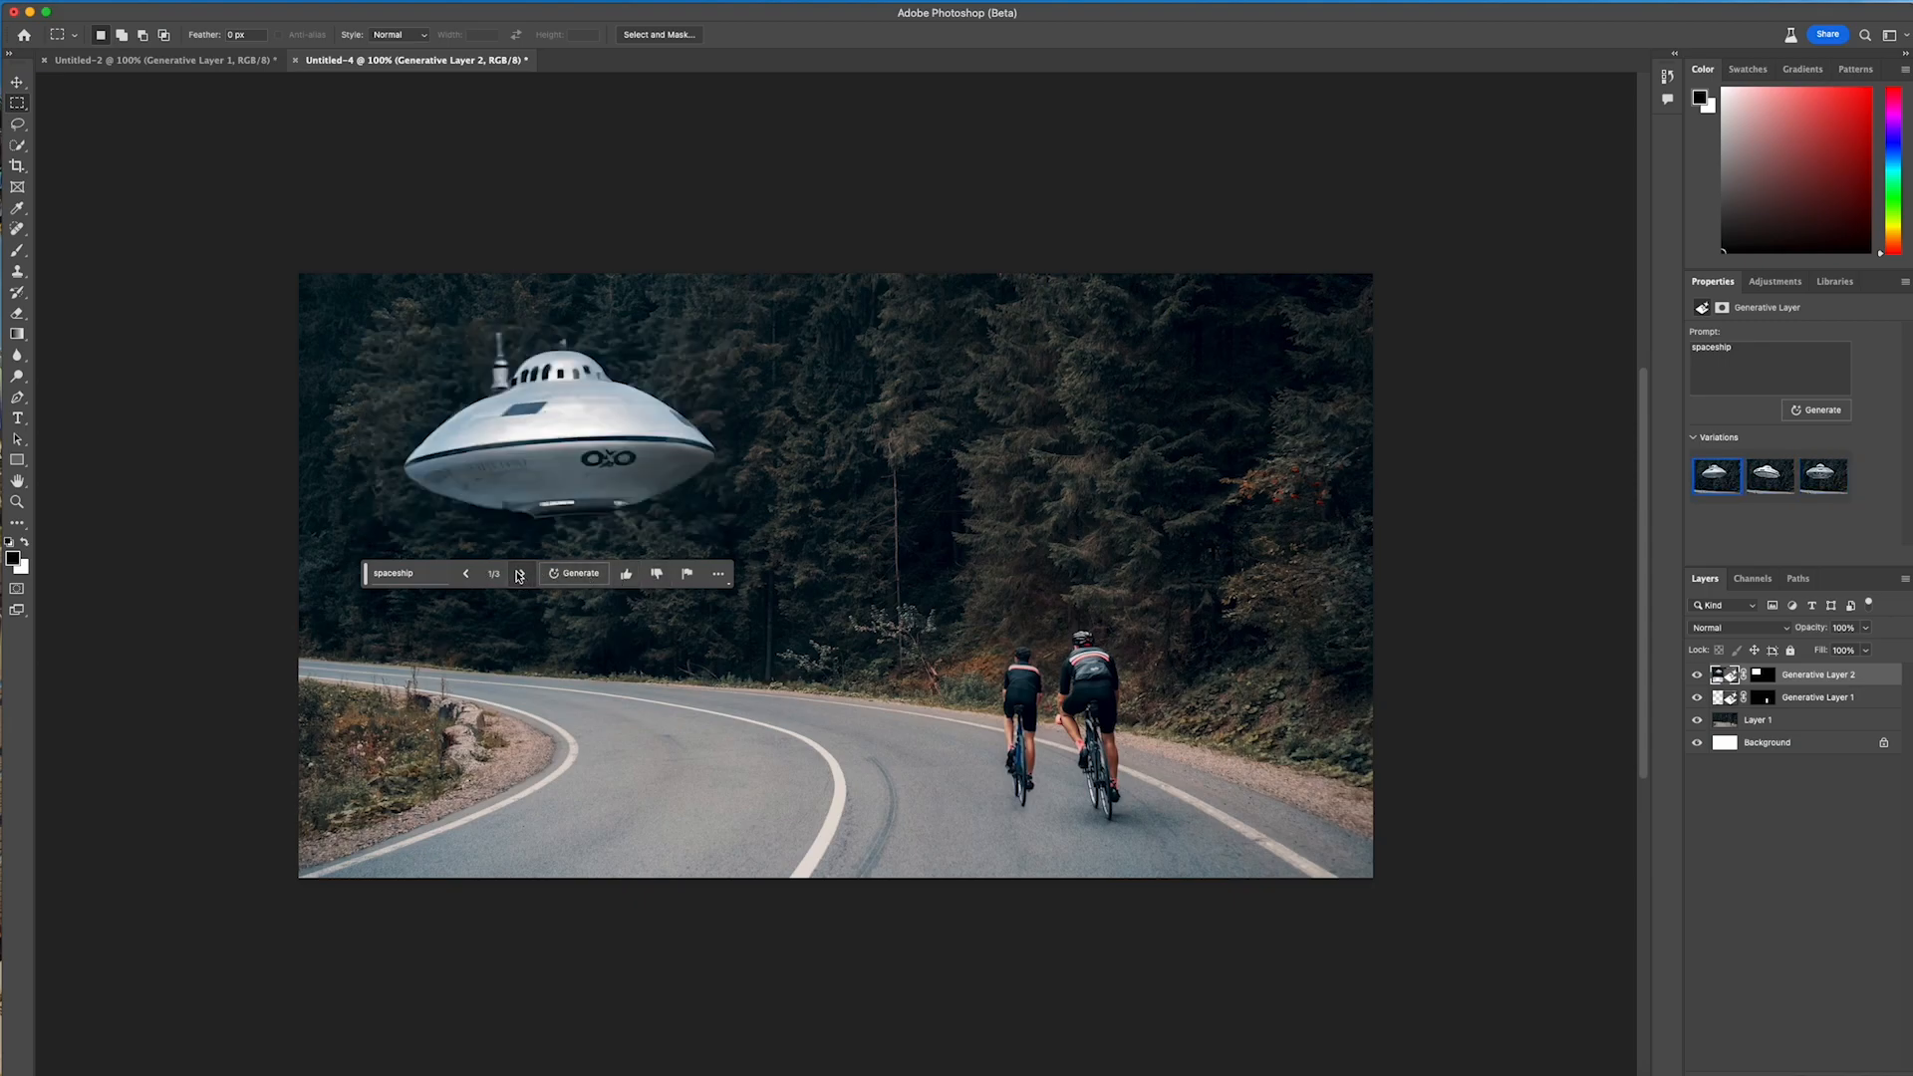
click(467, 574)
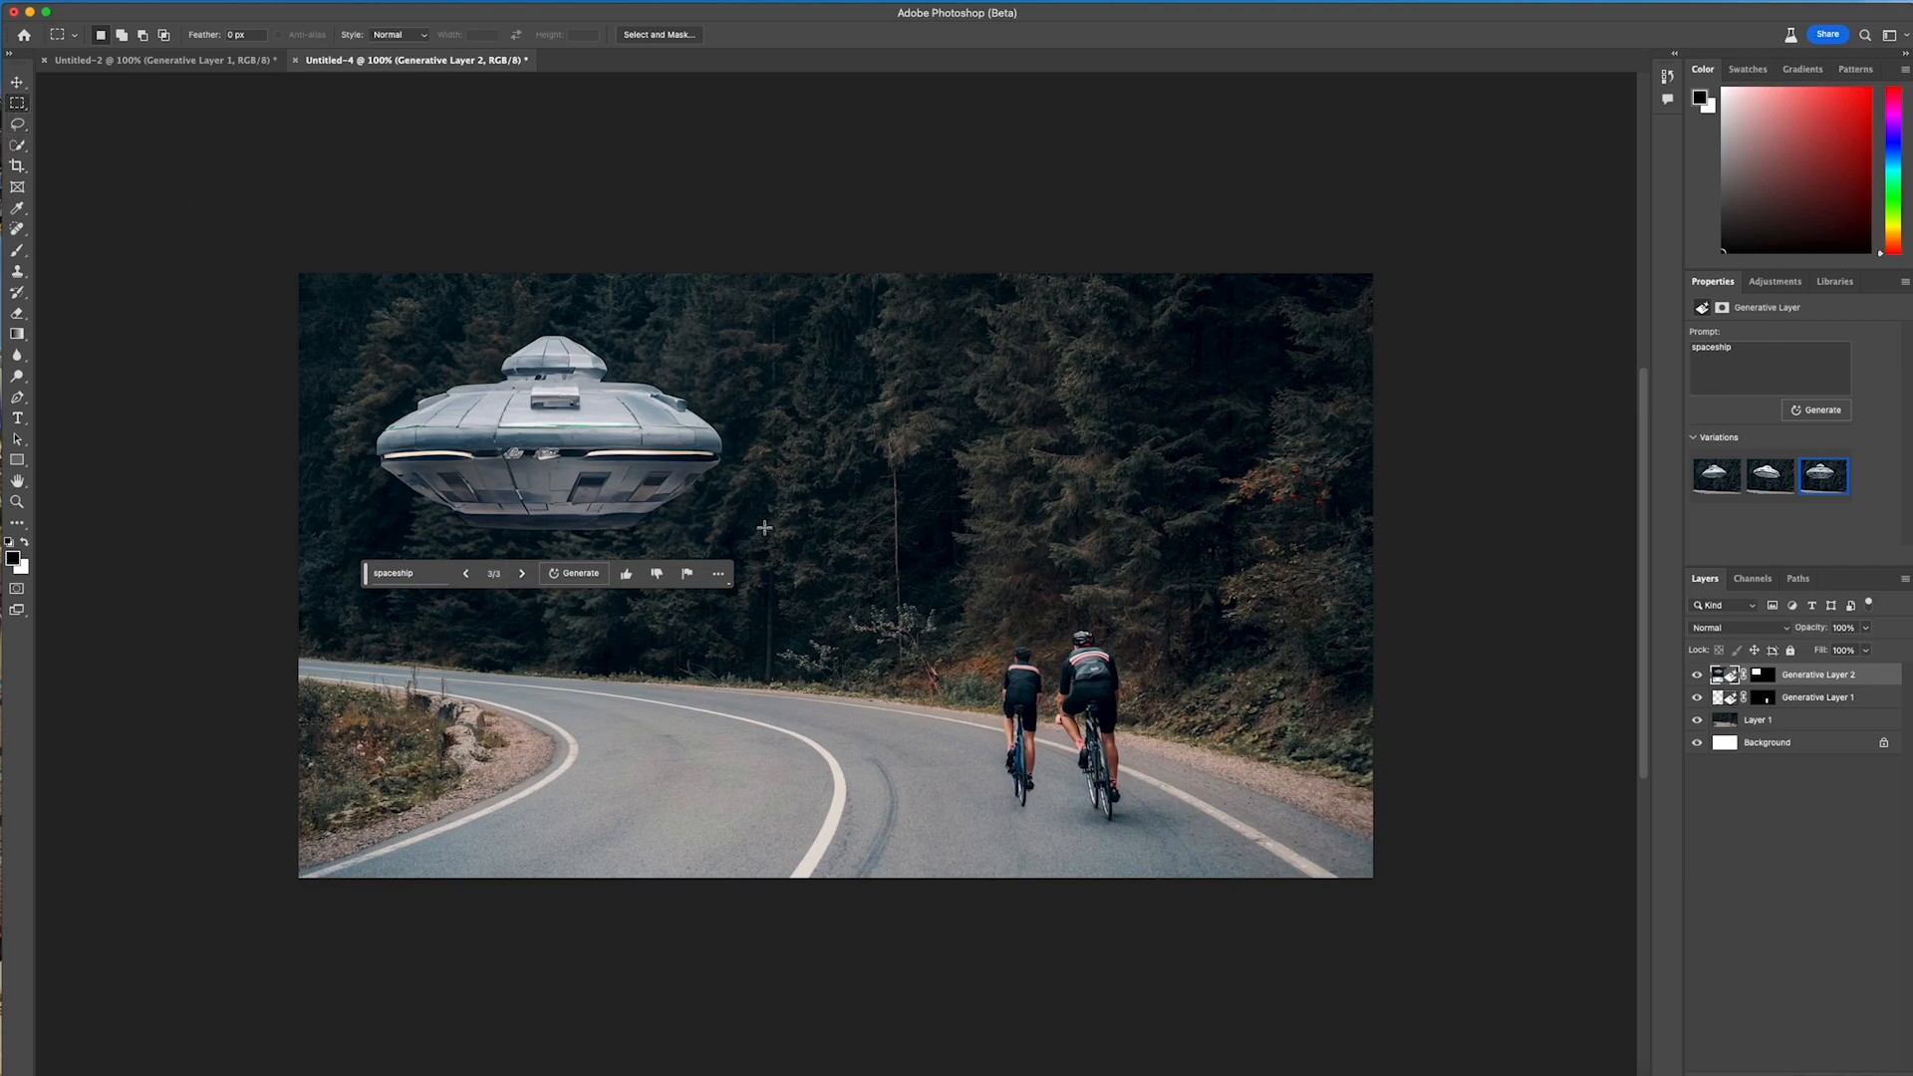
- Marquee-select a tall rectangle from the trees down to the road between spaceship and cyclists, and generate a "dinosaur" with Generative Fill
drag(767, 393, 910, 666)
drag(928, 749, 927, 802)
click(716, 827)
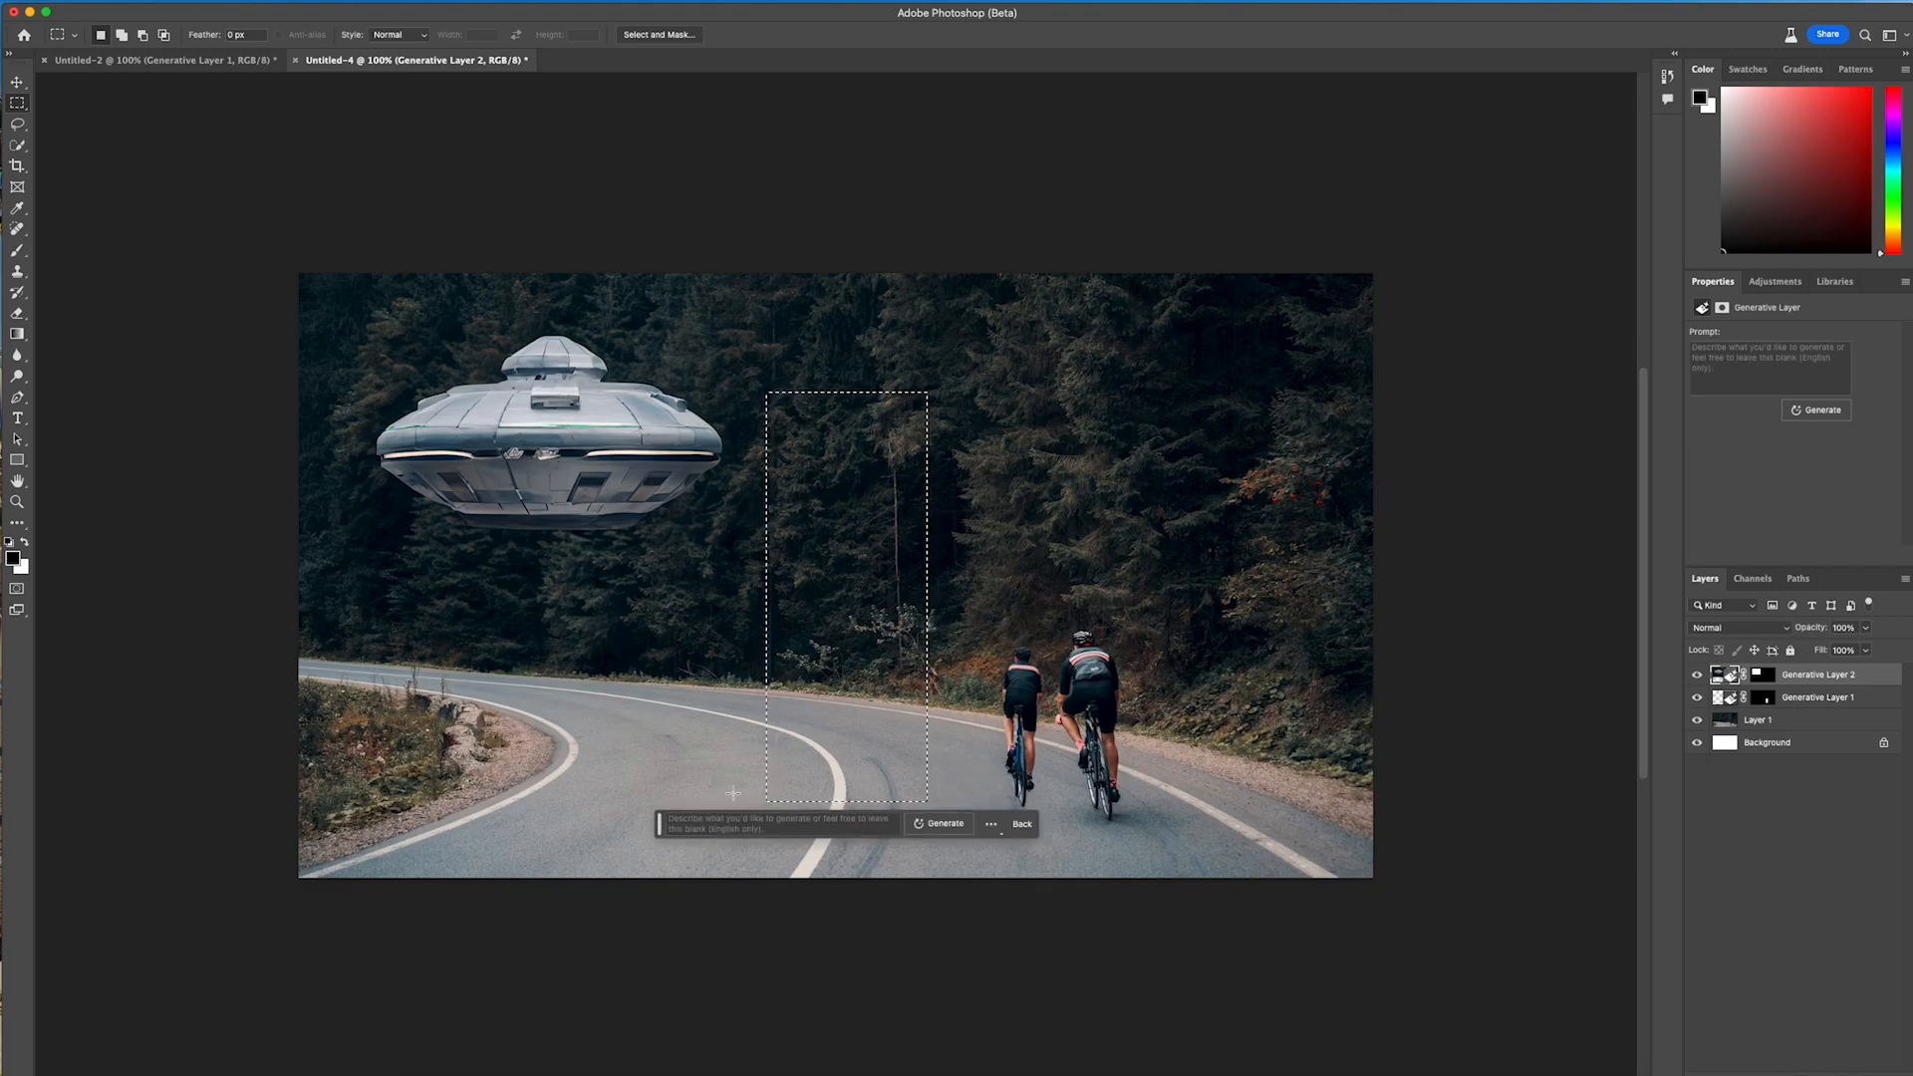
text(dinosaur)
key(Return)
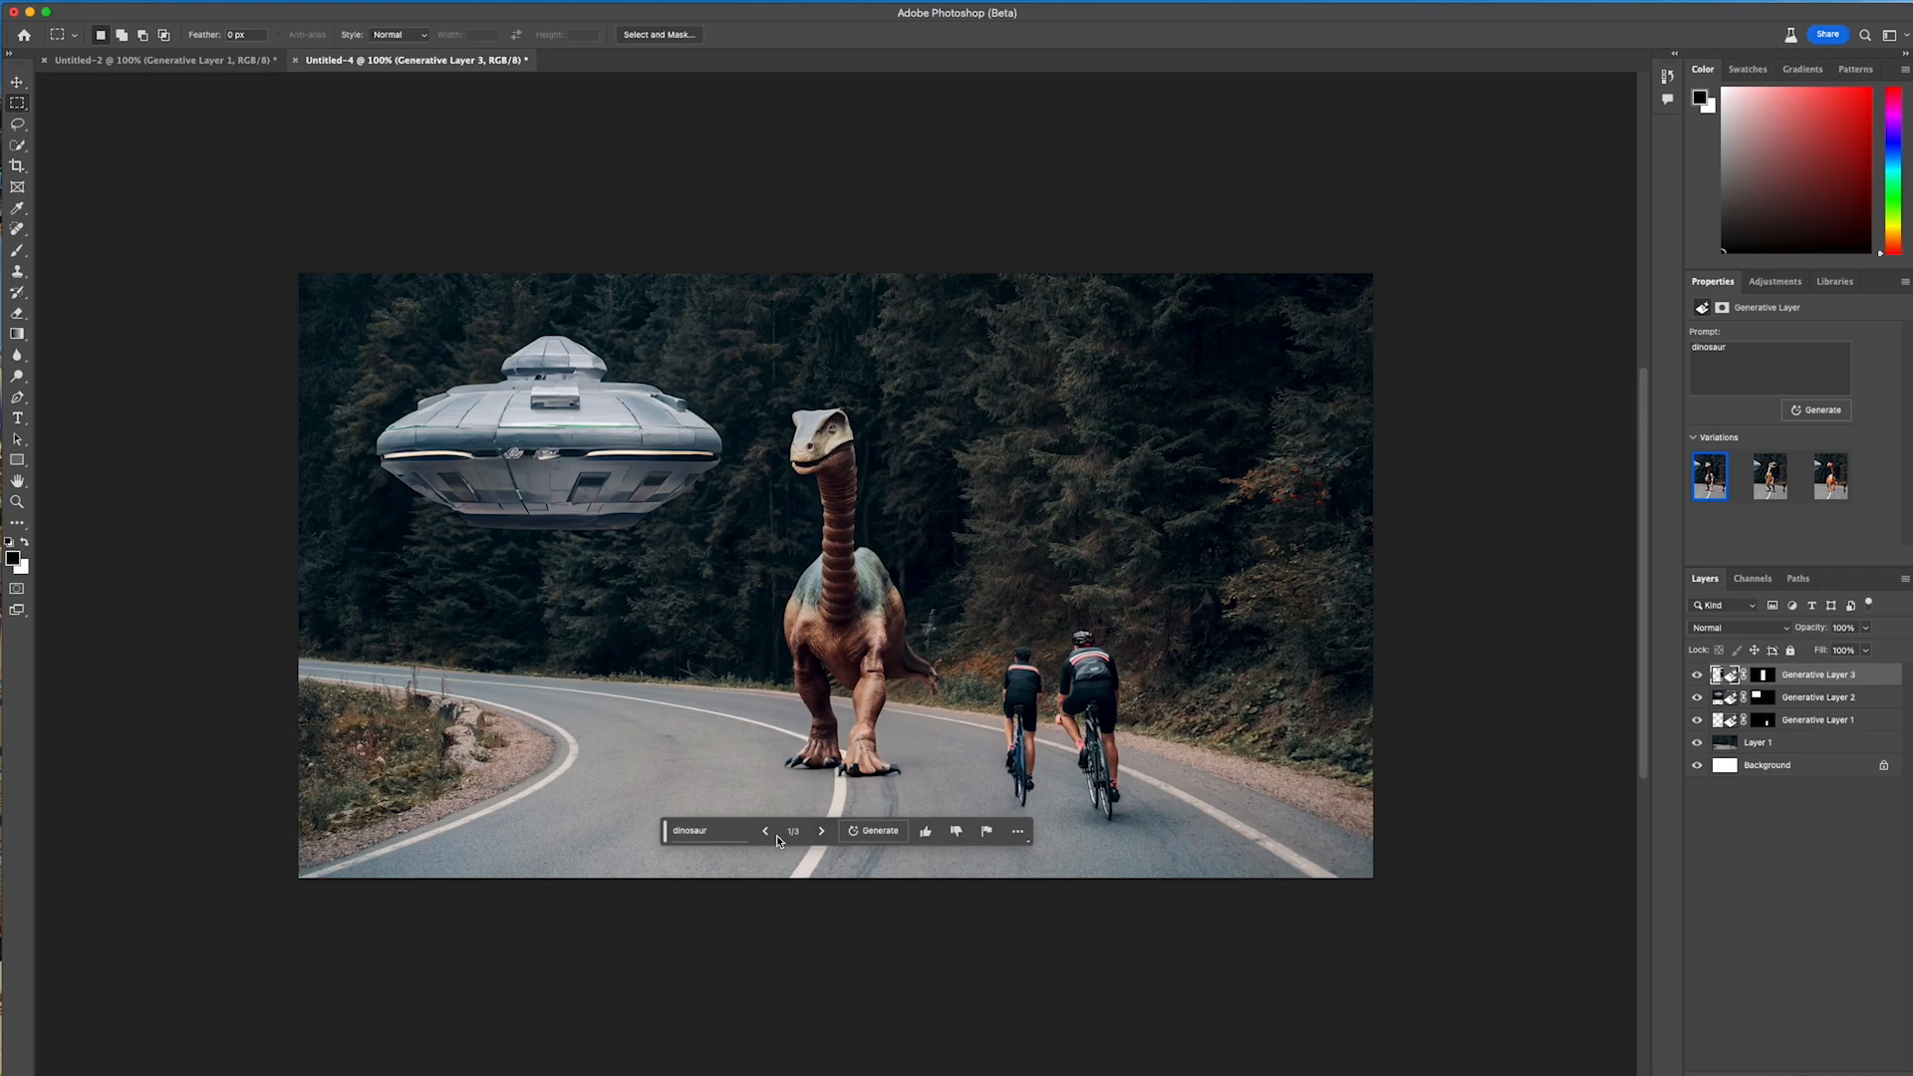
- Compare the generated dinosaur variations and choose the third, orange one
click(820, 831)
click(820, 831)
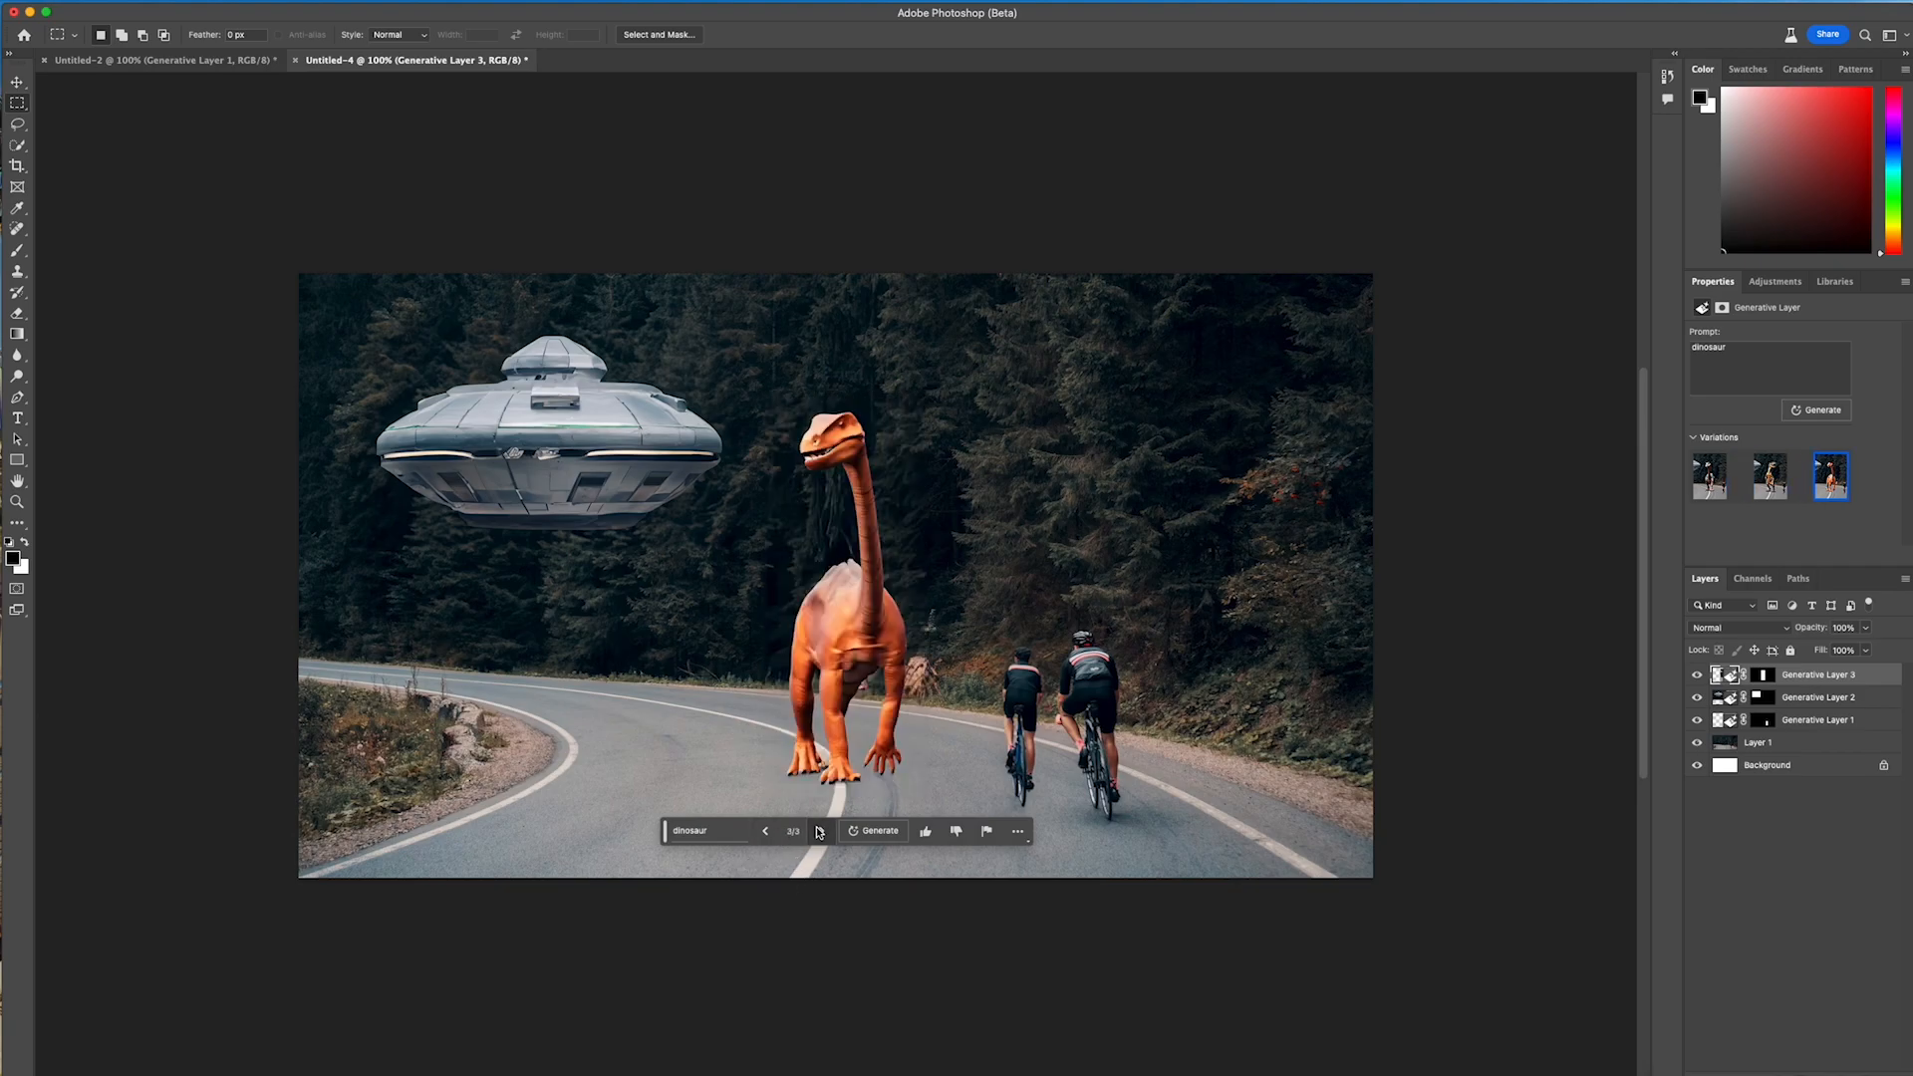
click(819, 831)
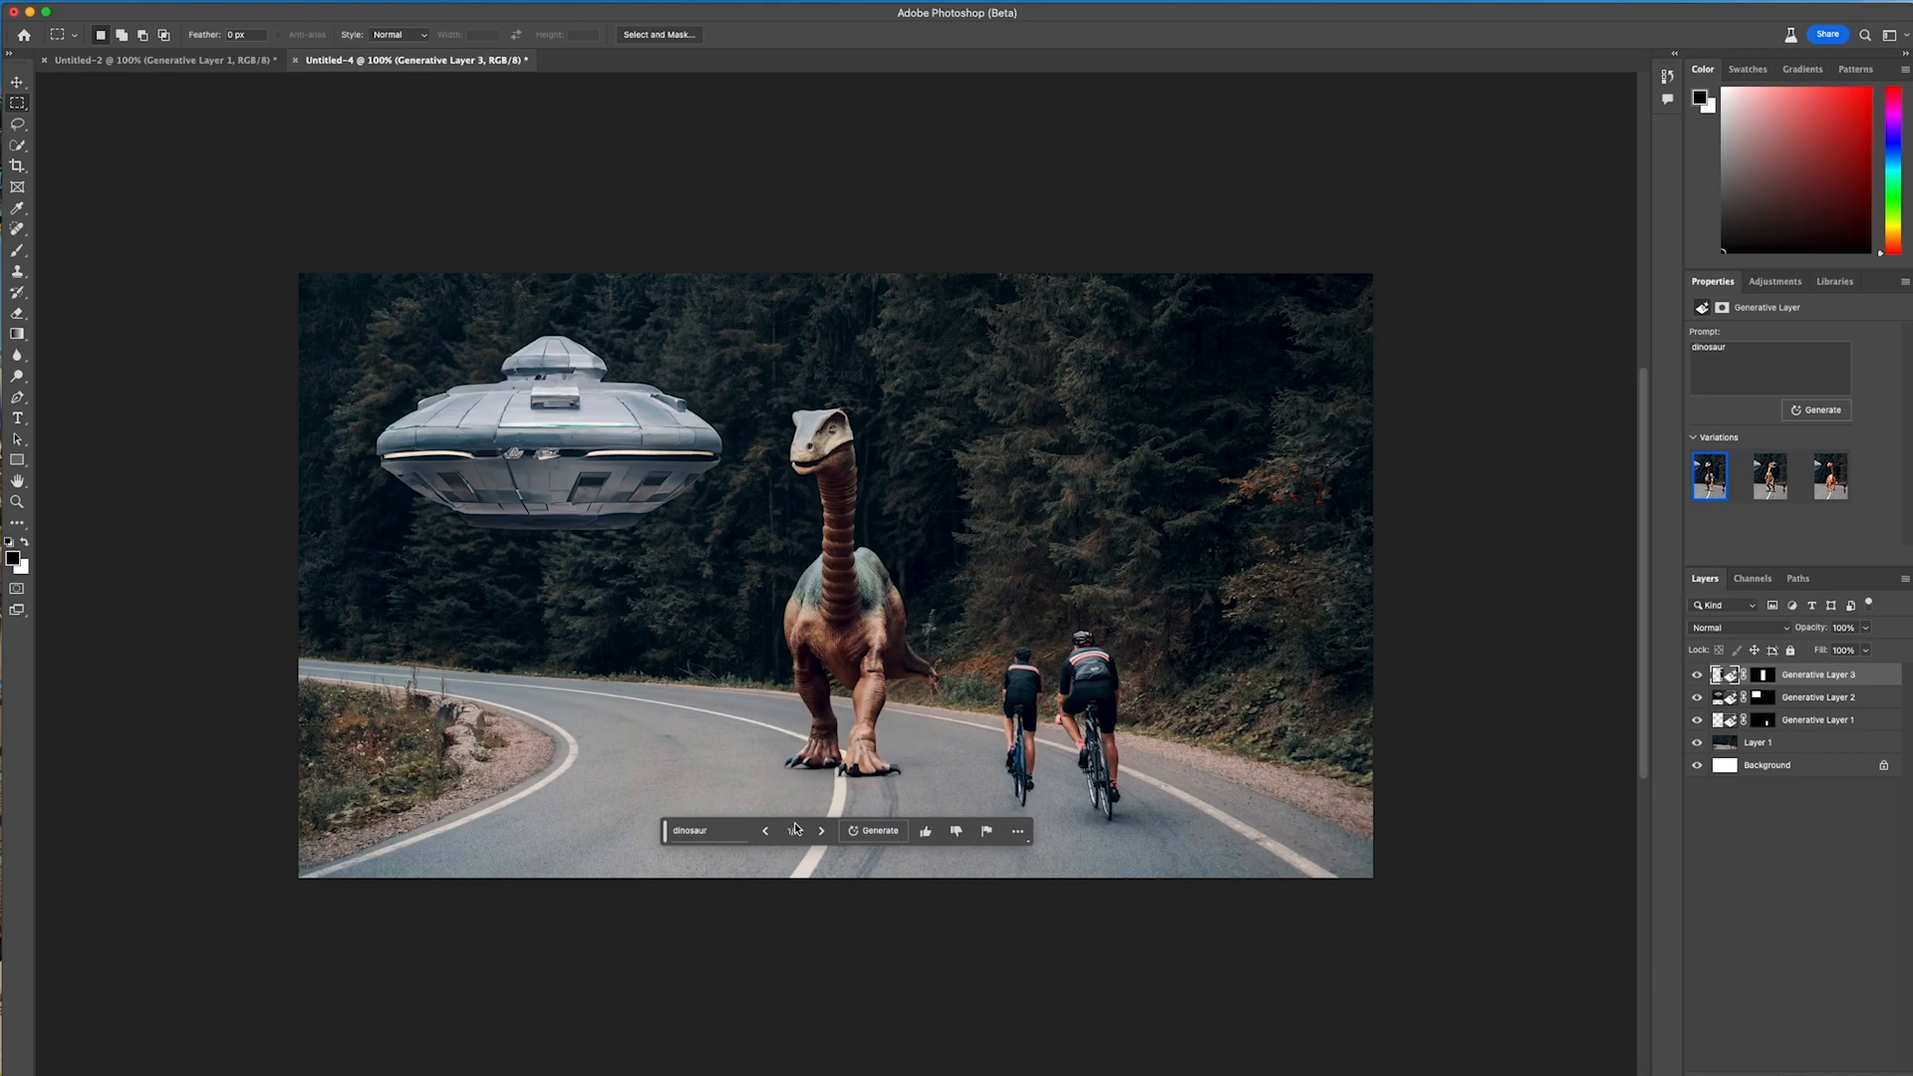
click(767, 832)
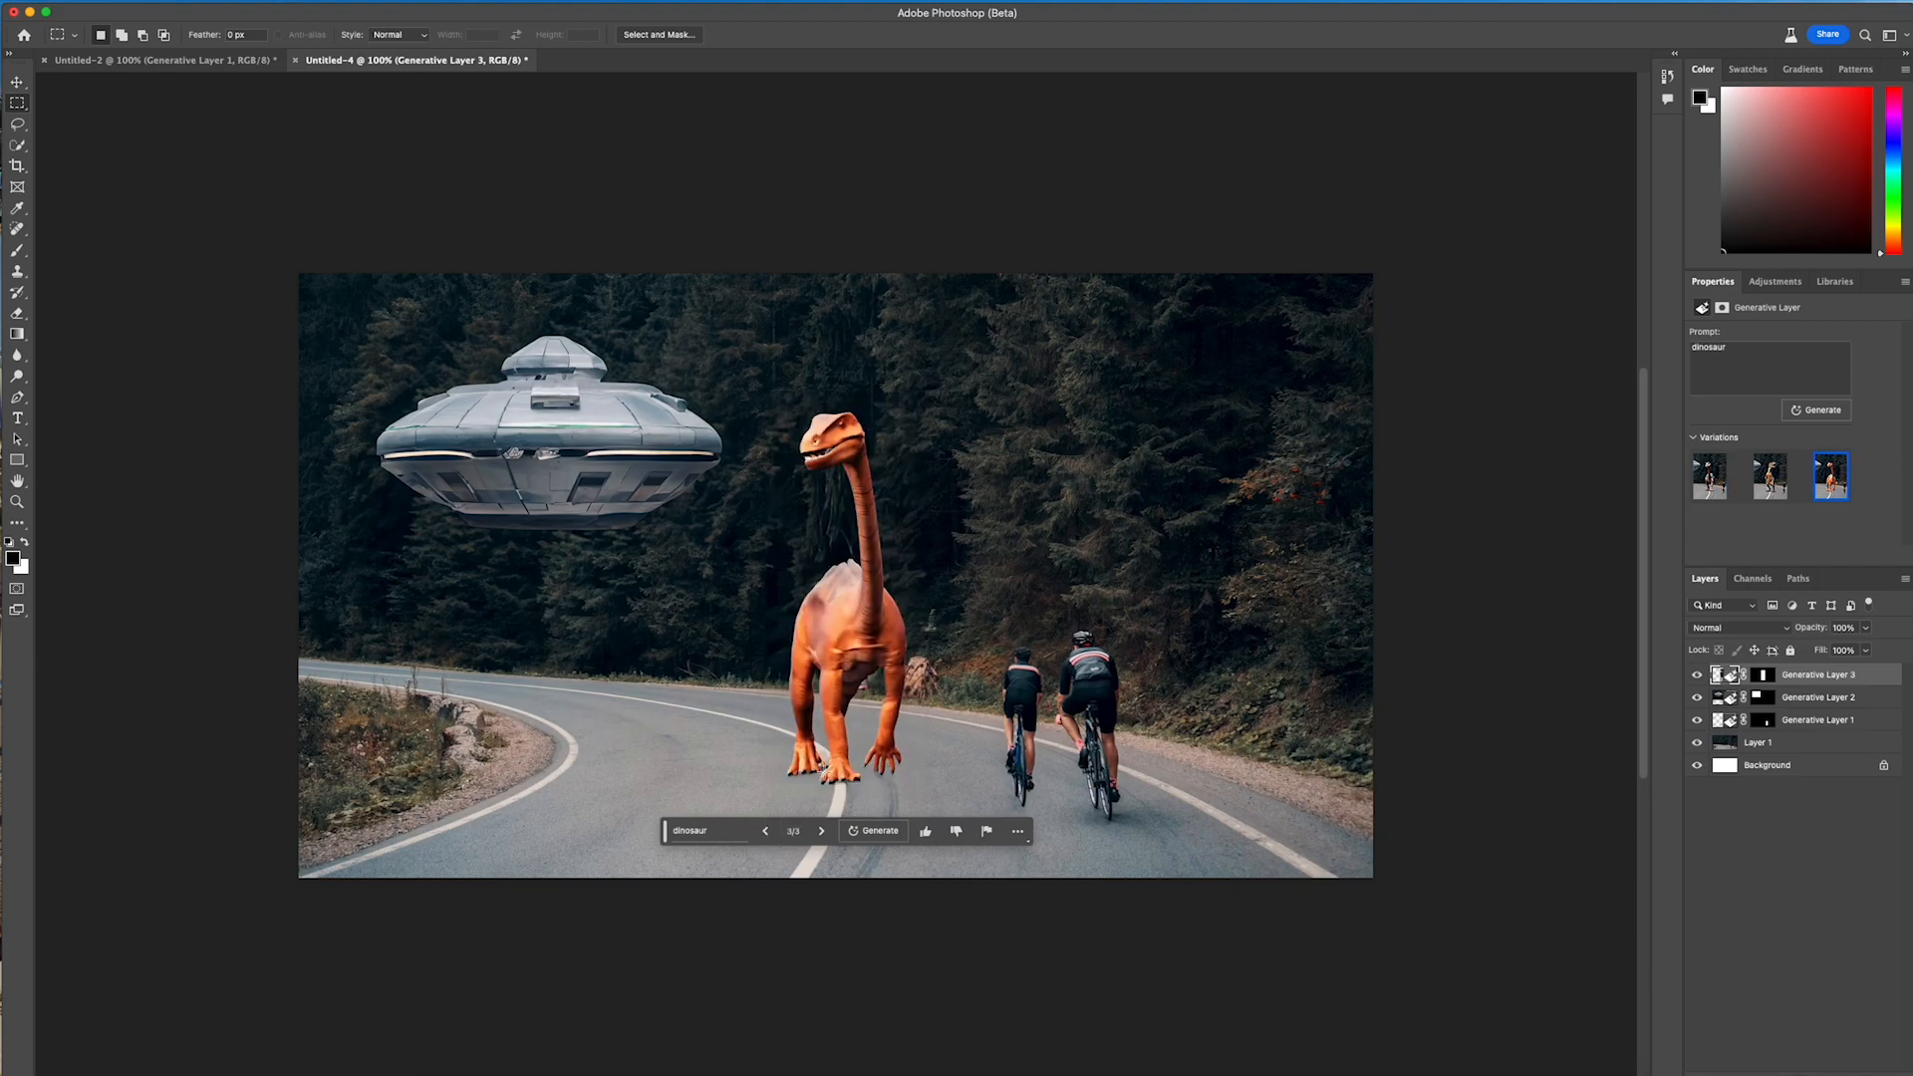